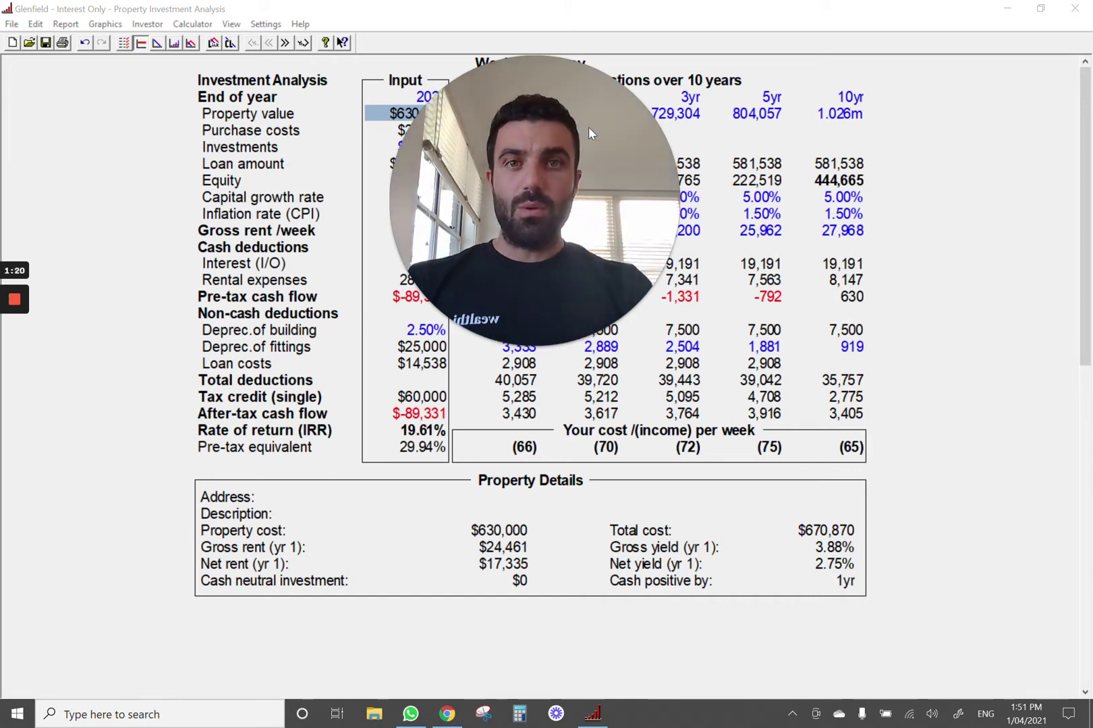
Step: Review the property price and the items linked to it in the Property Value details, and accept them as entered
{"action": "left_click_drag", "start_coordinate": [588, 128], "coordinate": [189, 474]}
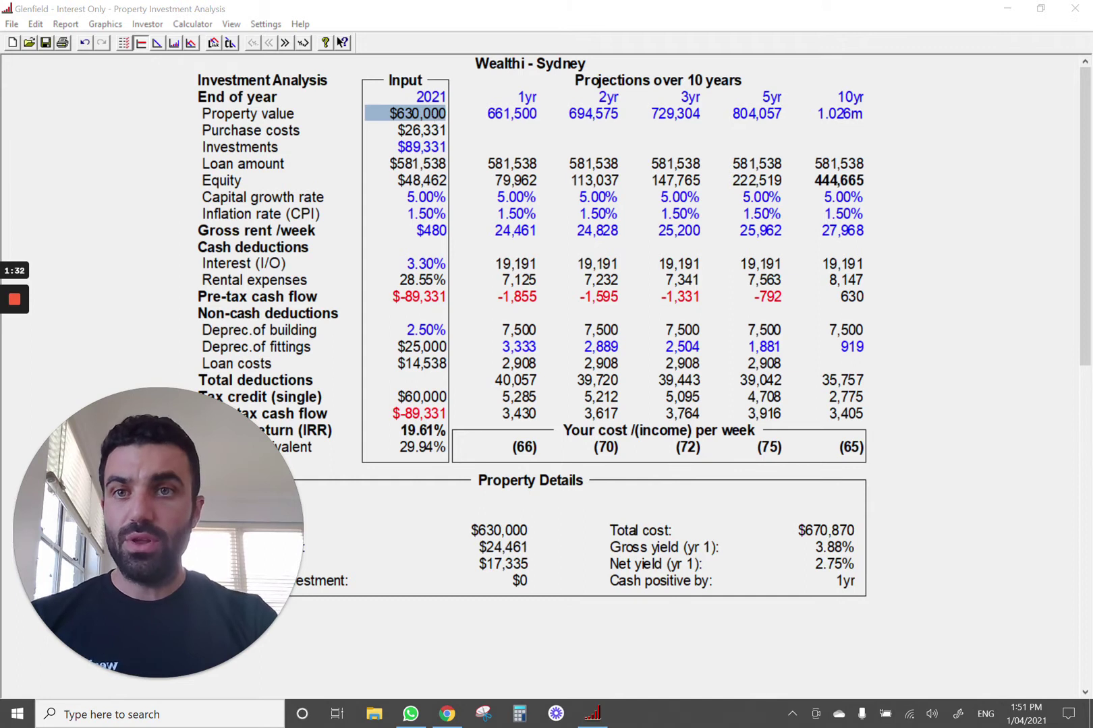
{"action": "double_click", "coordinate": [434, 116]}
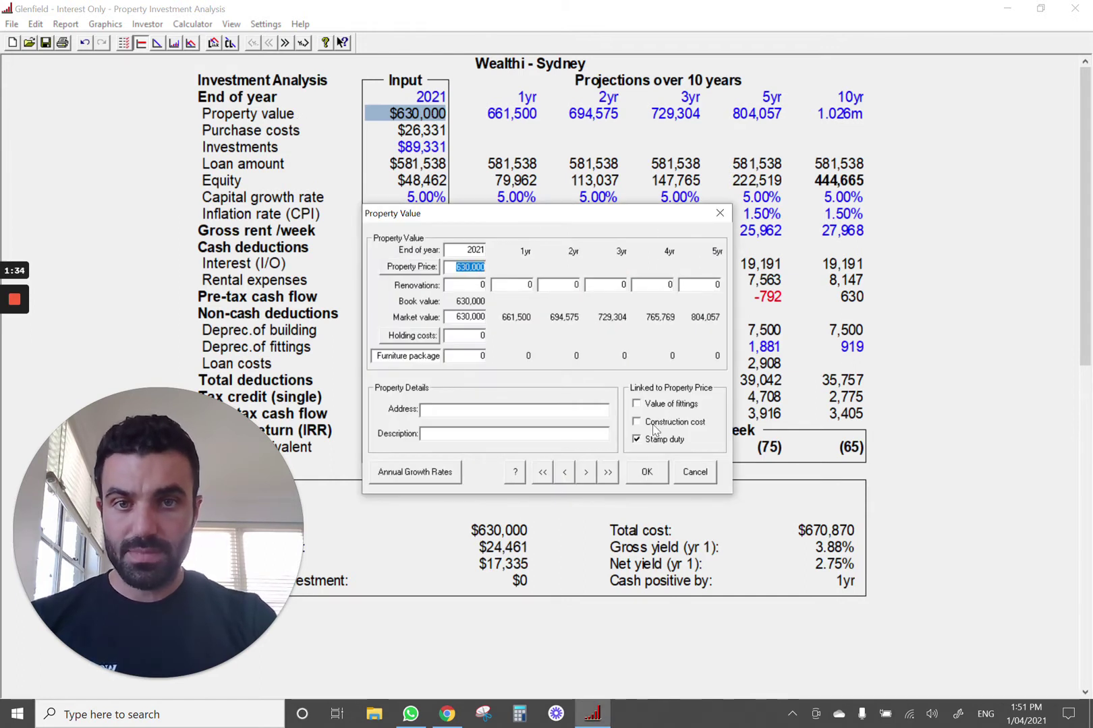
{"action": "left_click", "coordinate": [658, 471]}
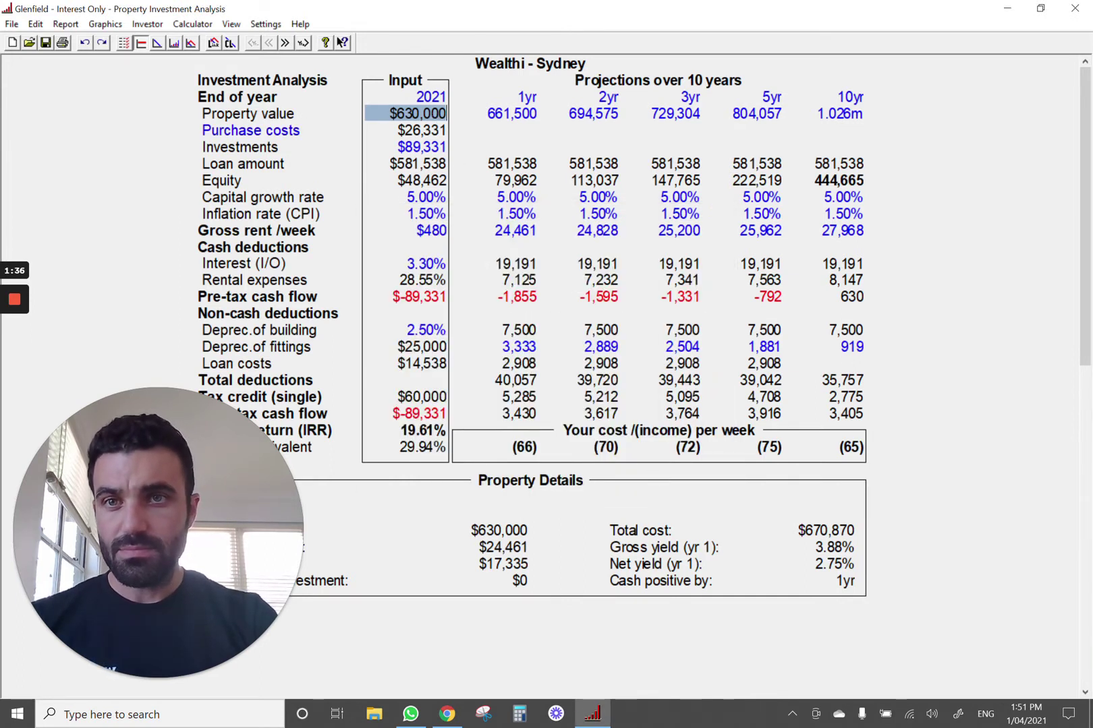
Step: Set the conveyancing costs in the purchase costs to $2,000
{"action": "left_click", "coordinate": [251, 130]}
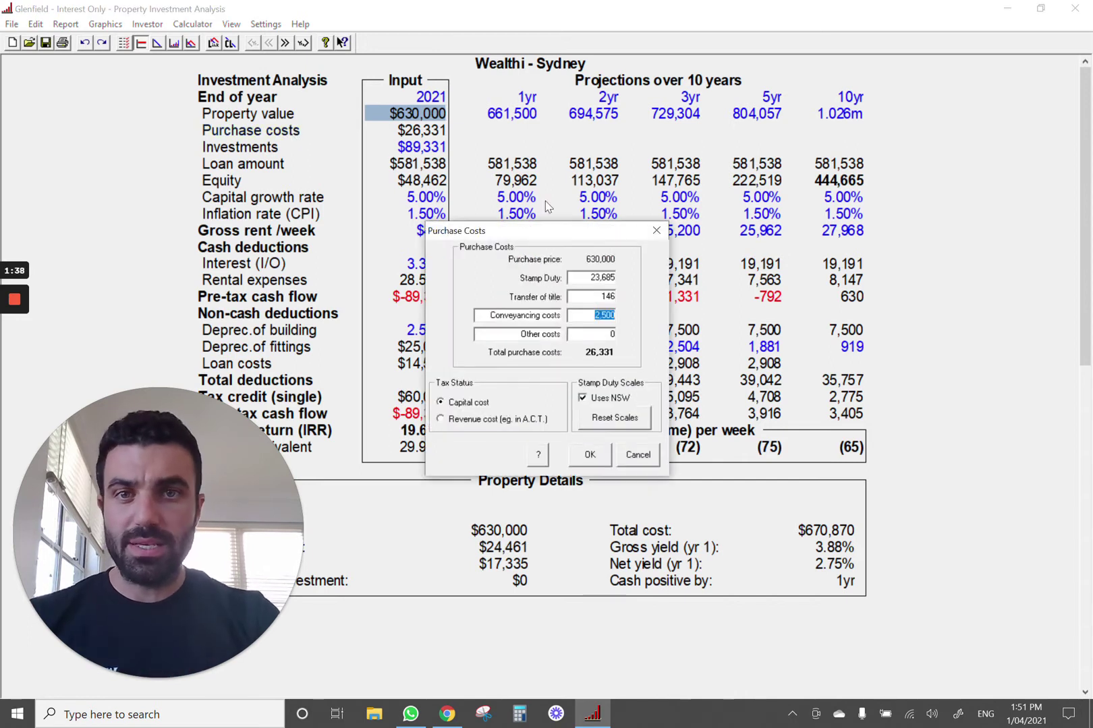
{"action": "left_click_drag", "start_coordinate": [615, 243], "coordinate": [627, 136]}
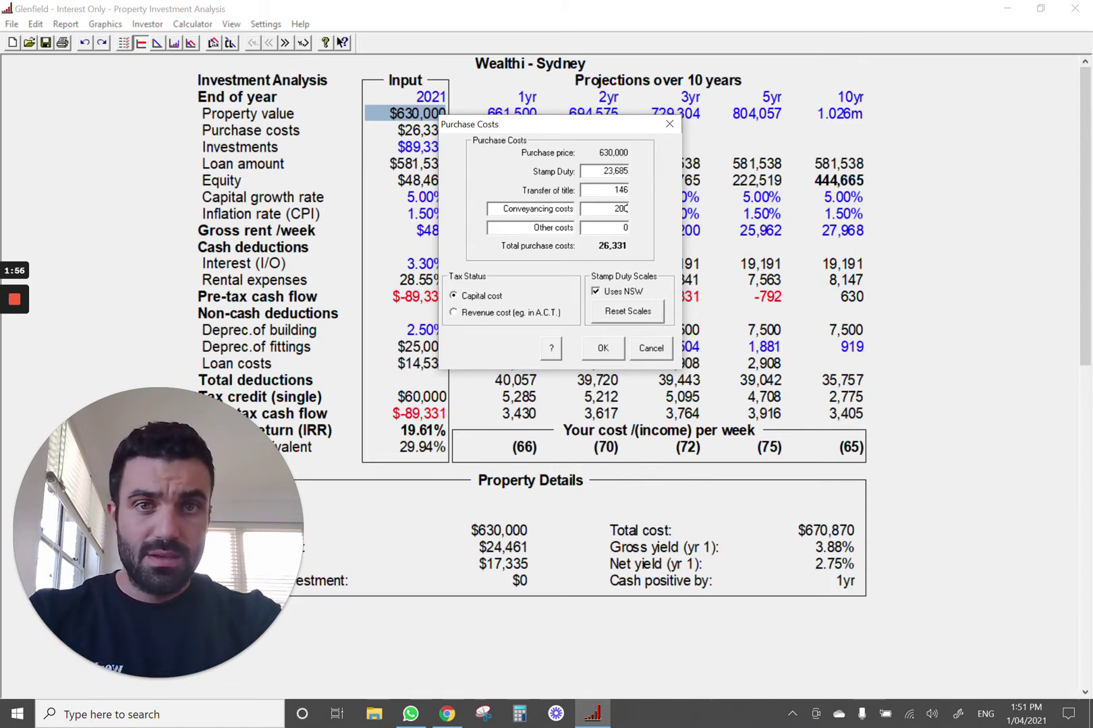
{"action": "left_click", "coordinate": [620, 348]}
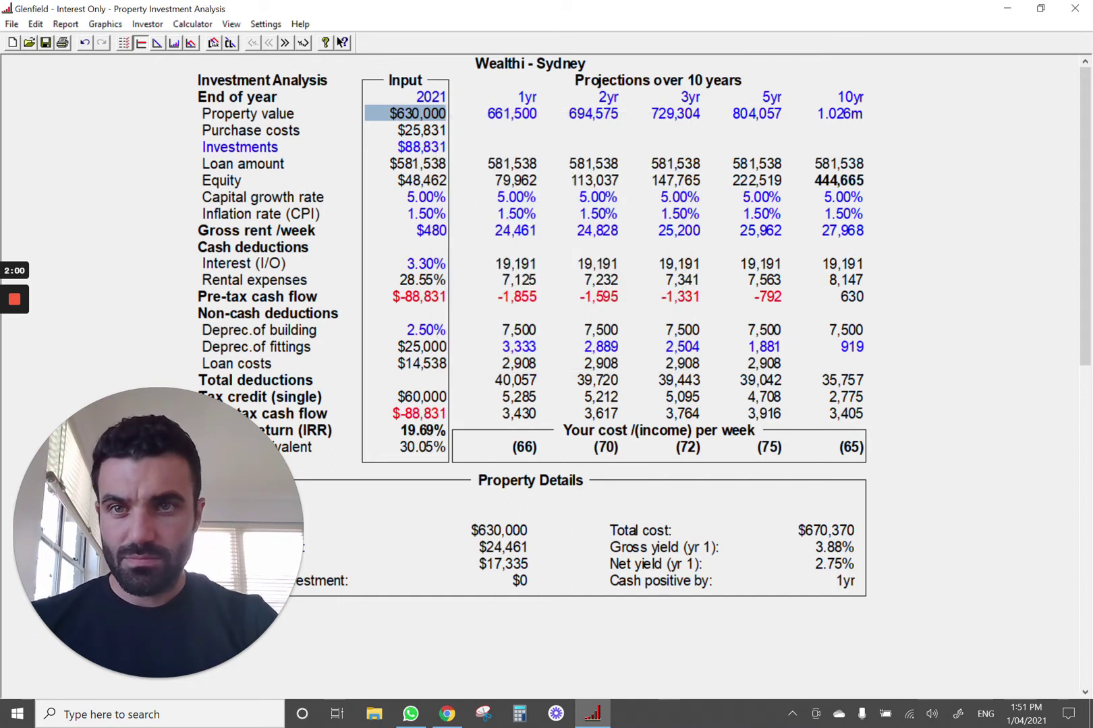
Step: Review how cash and loan are split across the property and purchase costs in the Investments details, and dismiss the message notification
{"action": "left_click", "coordinate": [256, 147]}
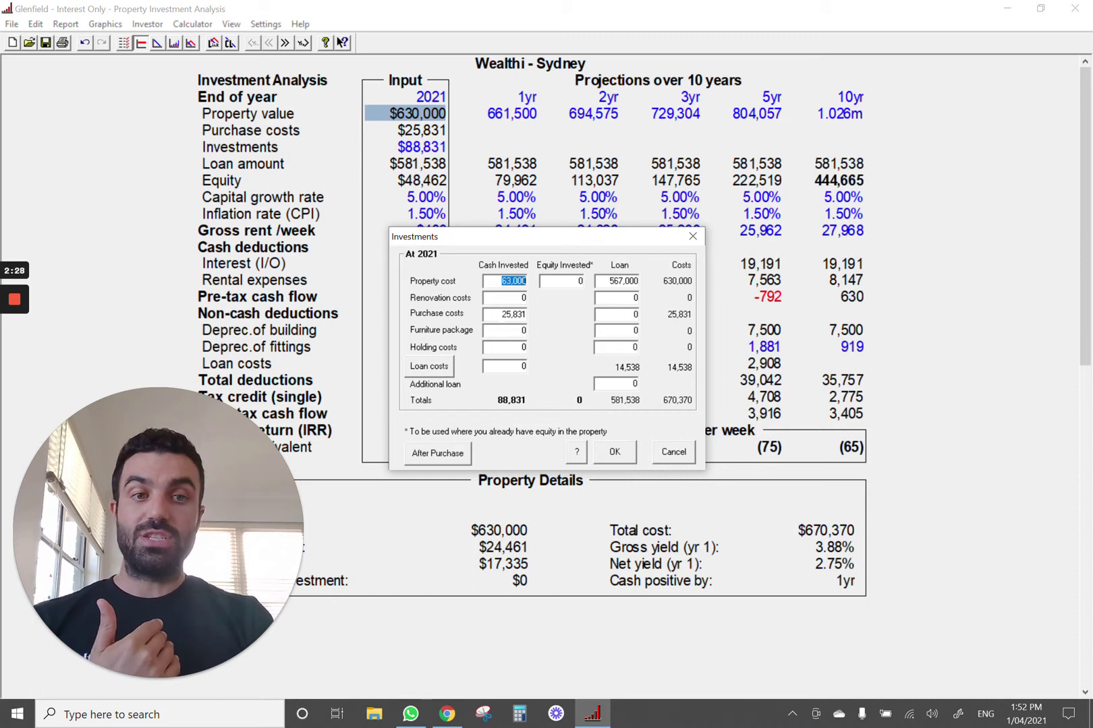
{"action": "left_click", "coordinate": [614, 453]}
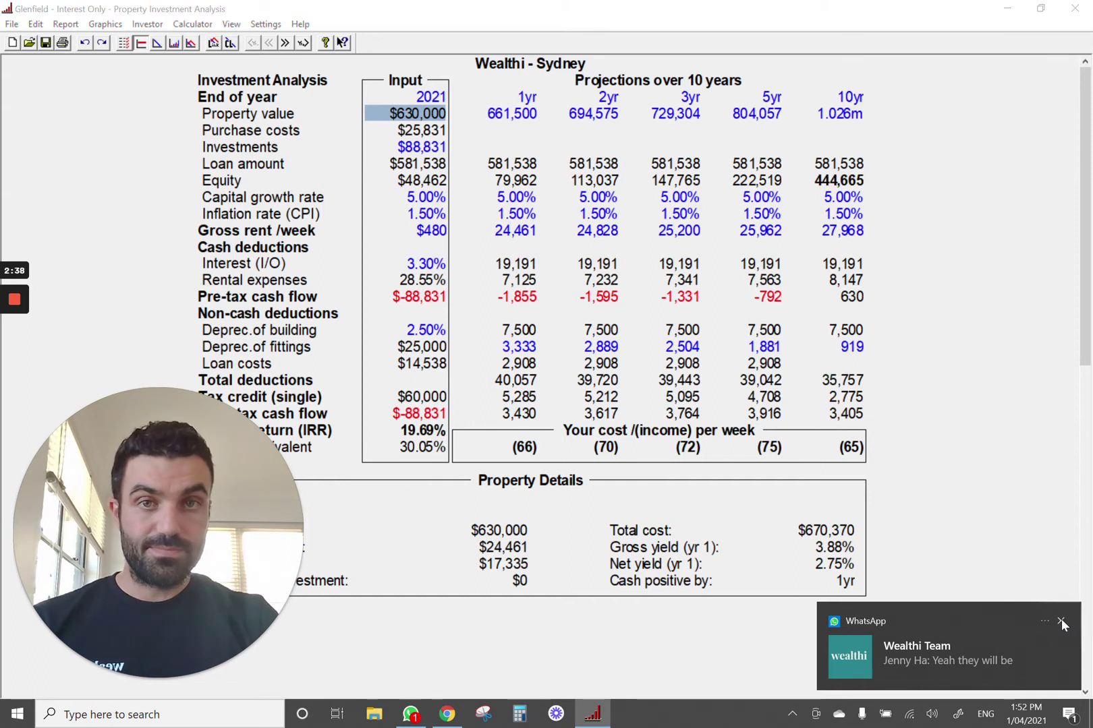
{"action": "left_click", "coordinate": [1061, 620]}
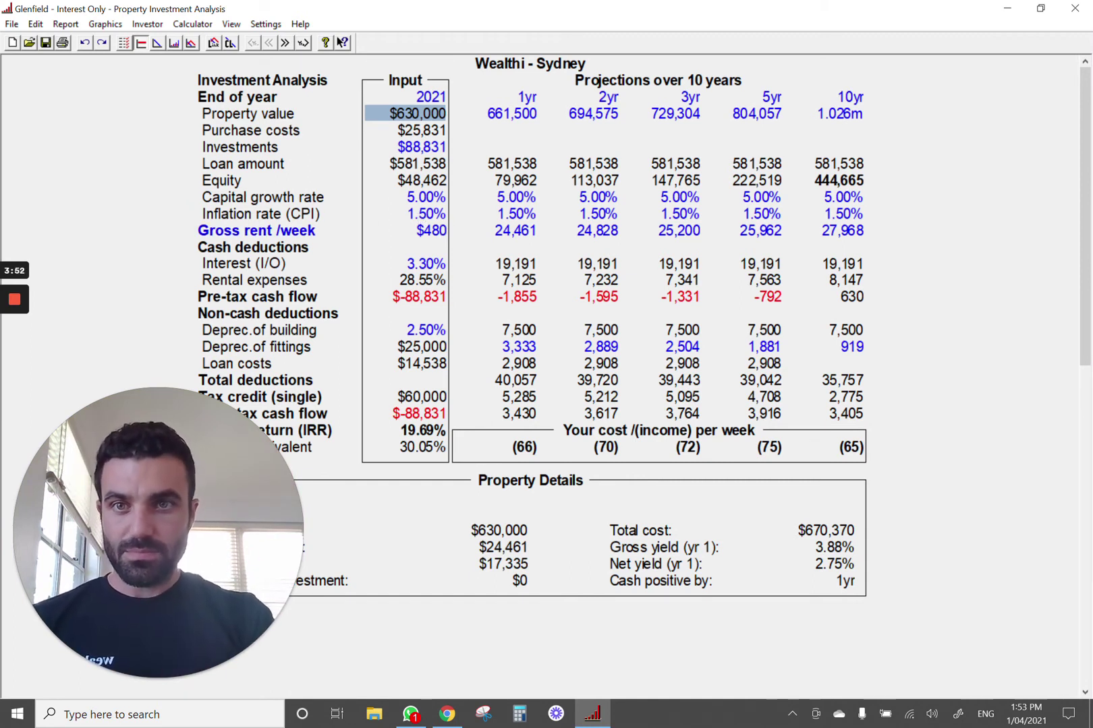
Step: Set the annual vacancy rate in the first-year rental income to 3%
{"action": "left_click", "coordinate": [280, 231]}
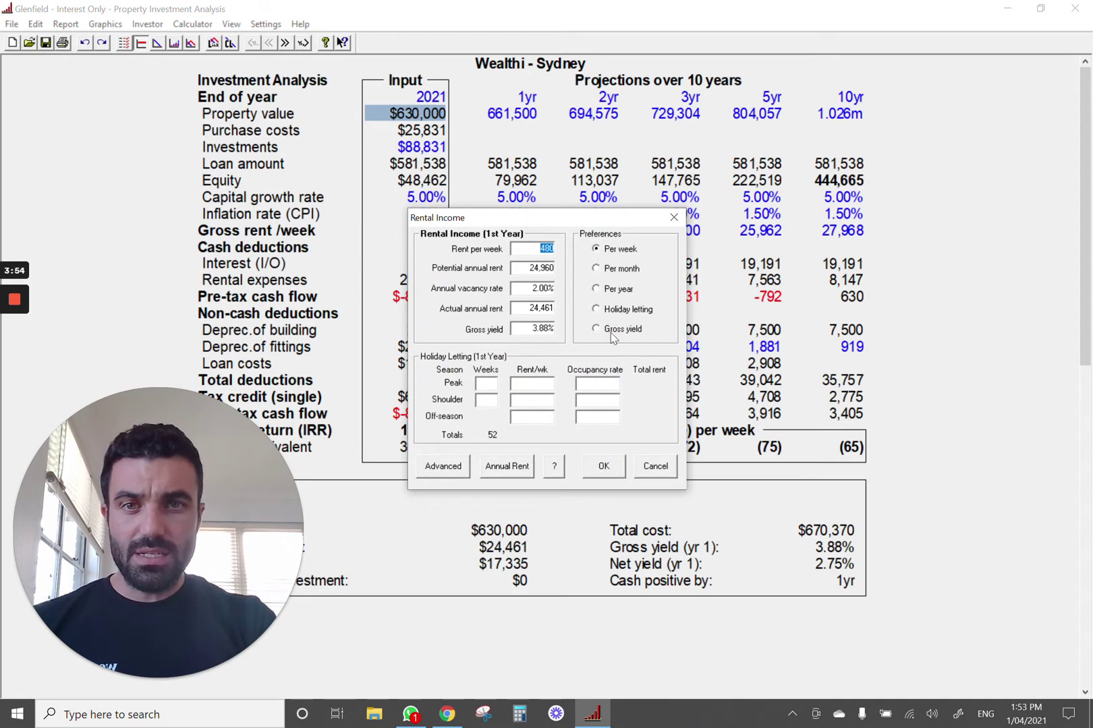
{"action": "left_click_drag", "start_coordinate": [552, 225], "coordinate": [546, 173]}
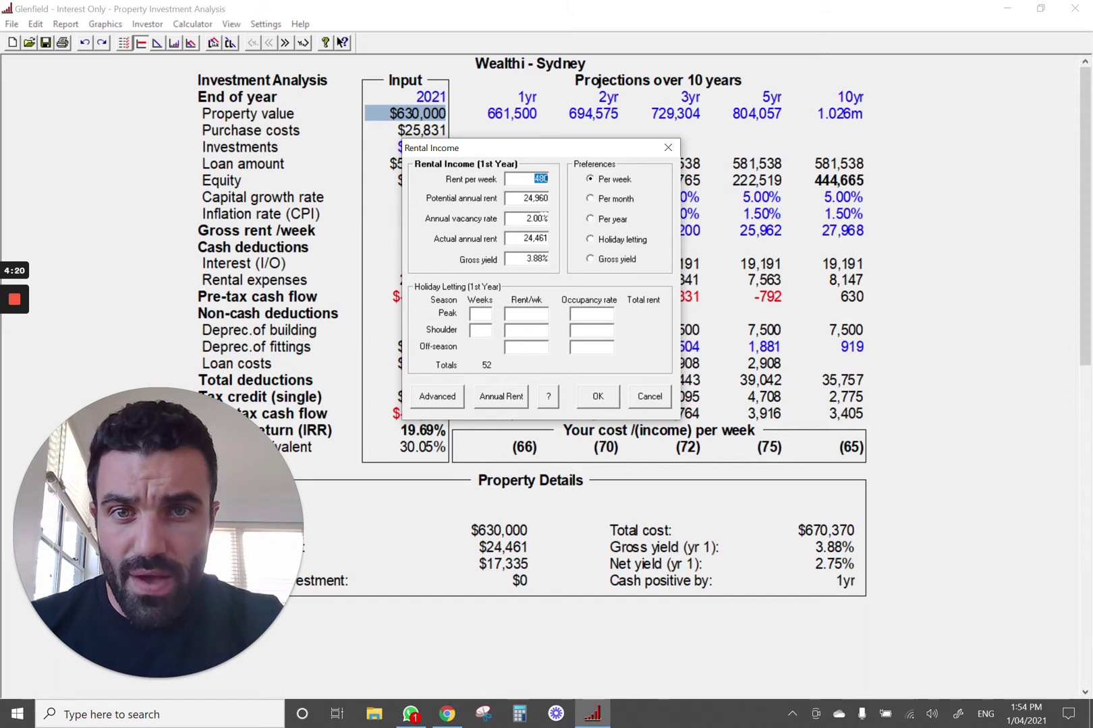
{"action": "key", "text": "Tab"}
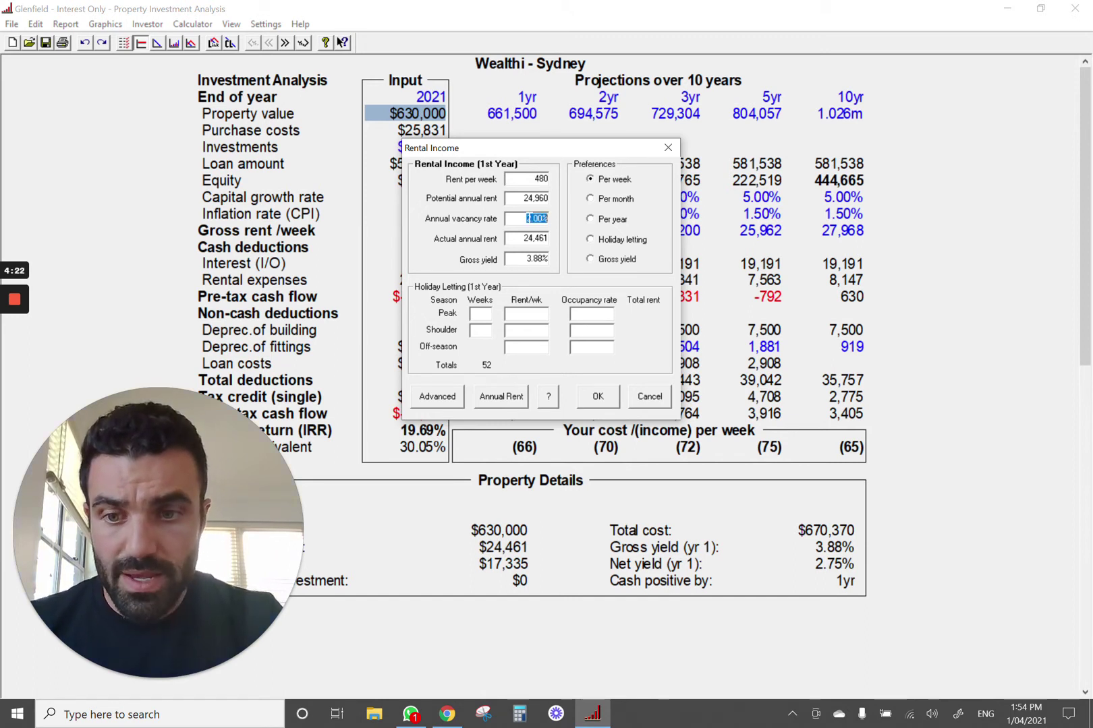
{"action": "type", "text": "3"}
{"action": "key", "text": "Return"}
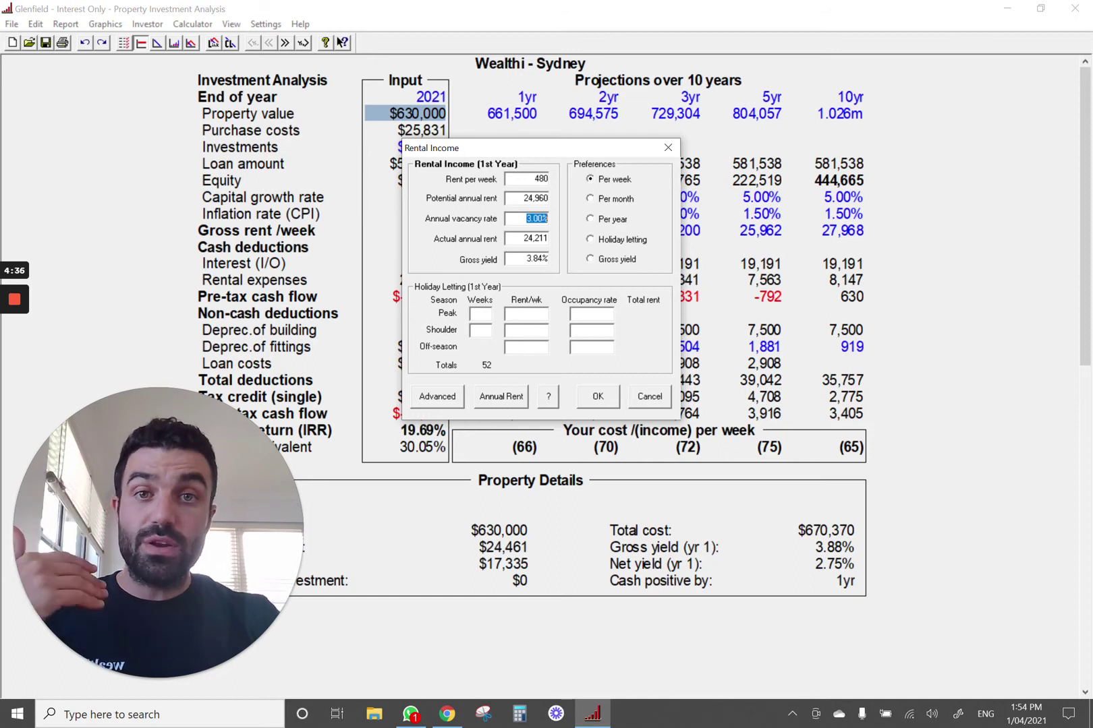
Step: Work out the occupied weeks per year in Calculator as 52 × 0.97, and accept the rental income settings
{"action": "left_click", "coordinate": [518, 715]}
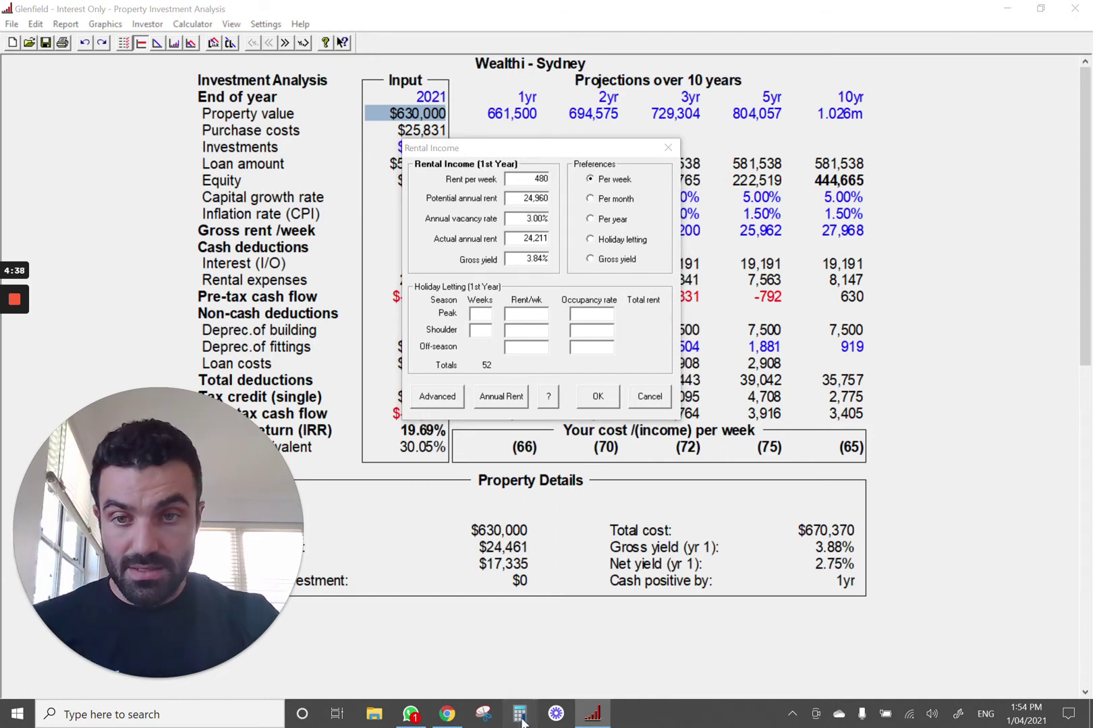
{"action": "type", "text": "52"}
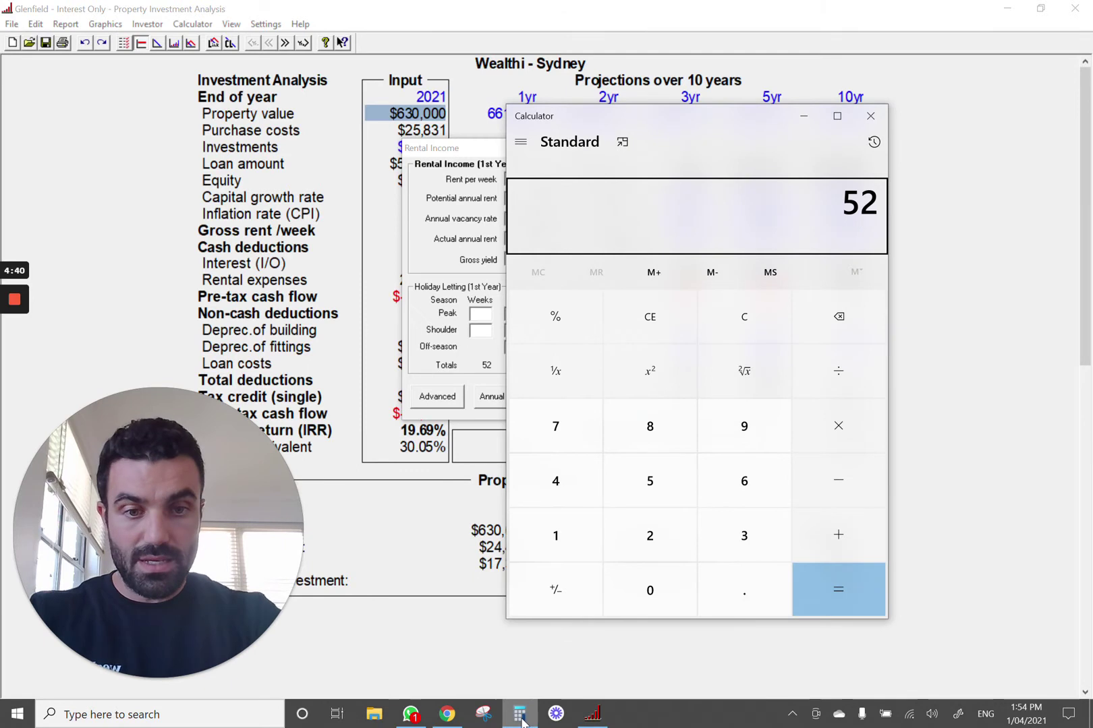
{"action": "key", "text": "asterisk"}
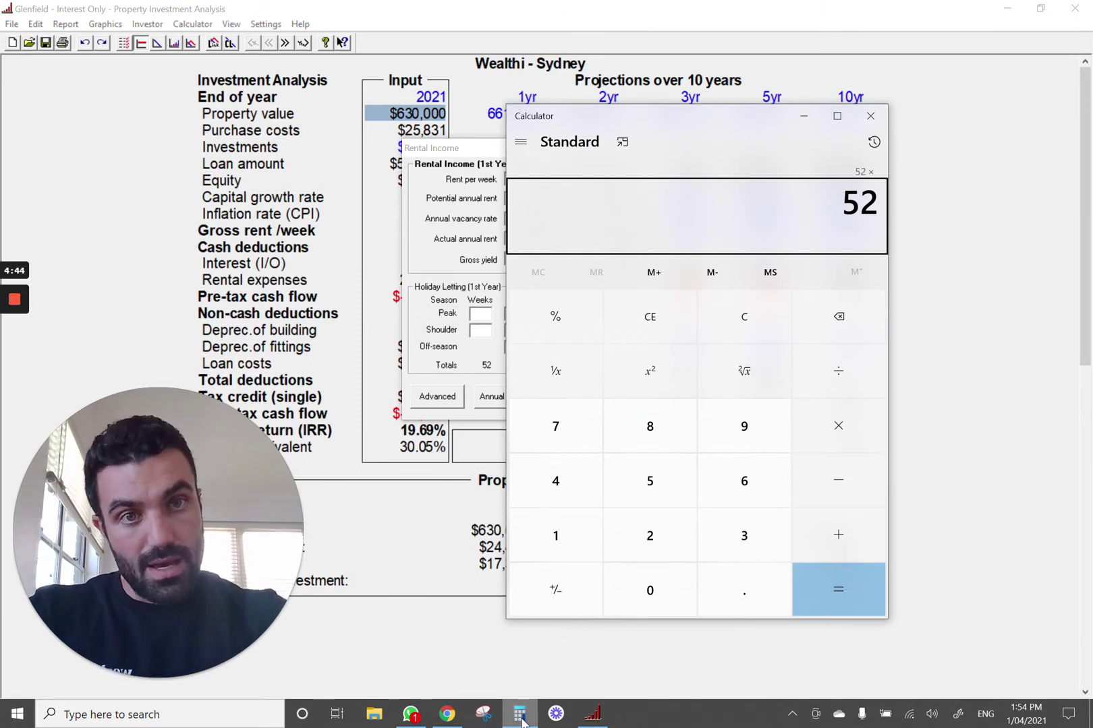
{"action": "type", "text": "0.97"}
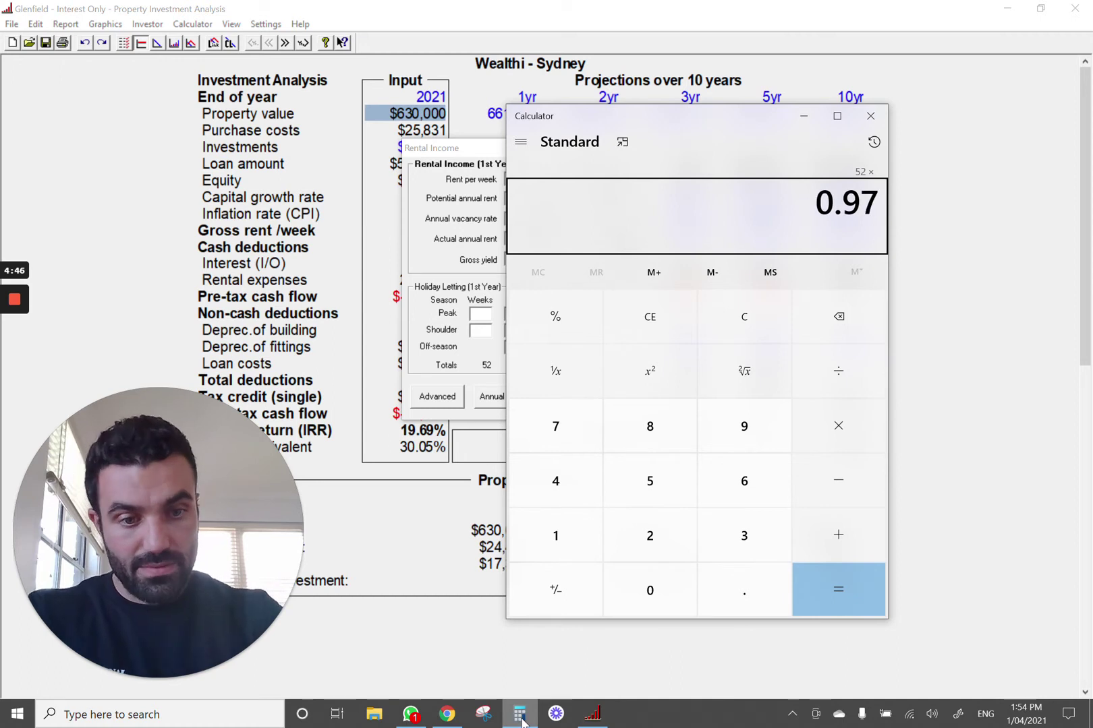
{"action": "key", "text": "Return"}
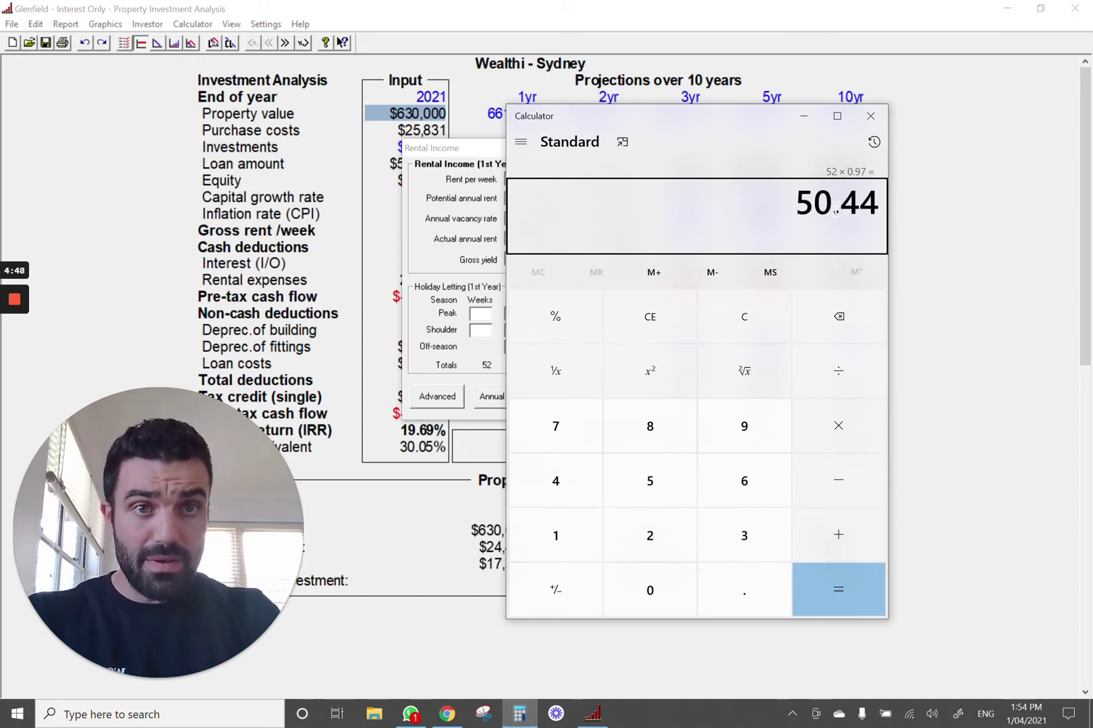
{"action": "left_click", "coordinate": [874, 120]}
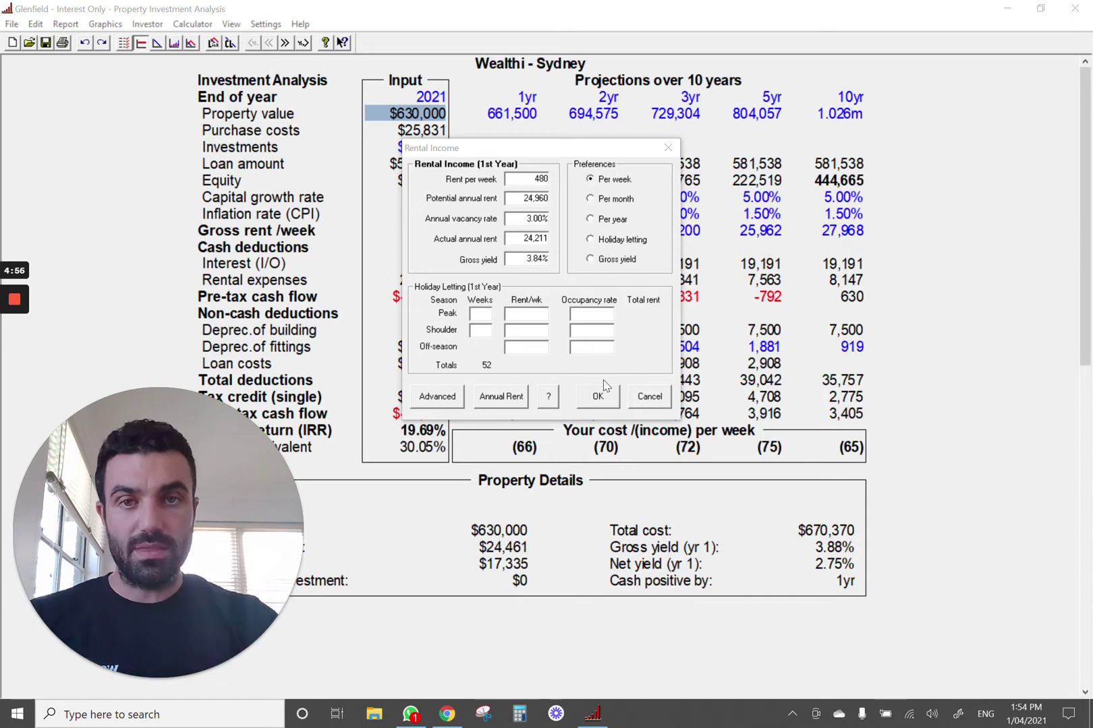
{"action": "left_click", "coordinate": [594, 396]}
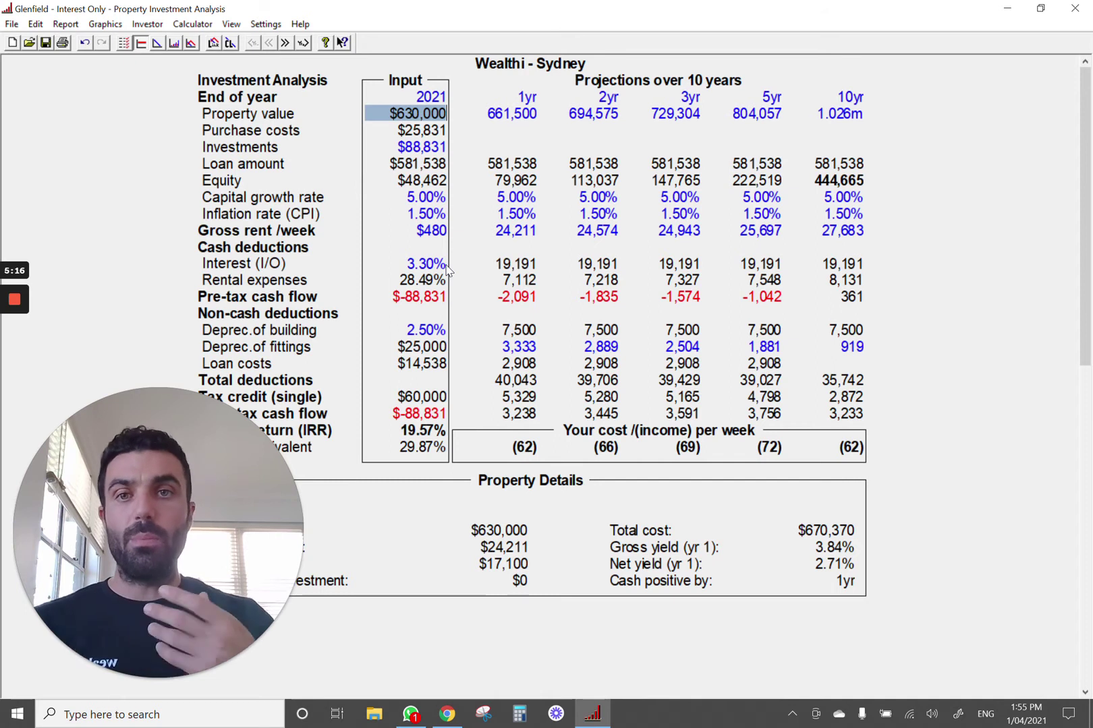
Step: Change Loan A to principal and interest running to year 30 at a 3% interest rate
{"action": "double_click", "coordinate": [424, 265]}
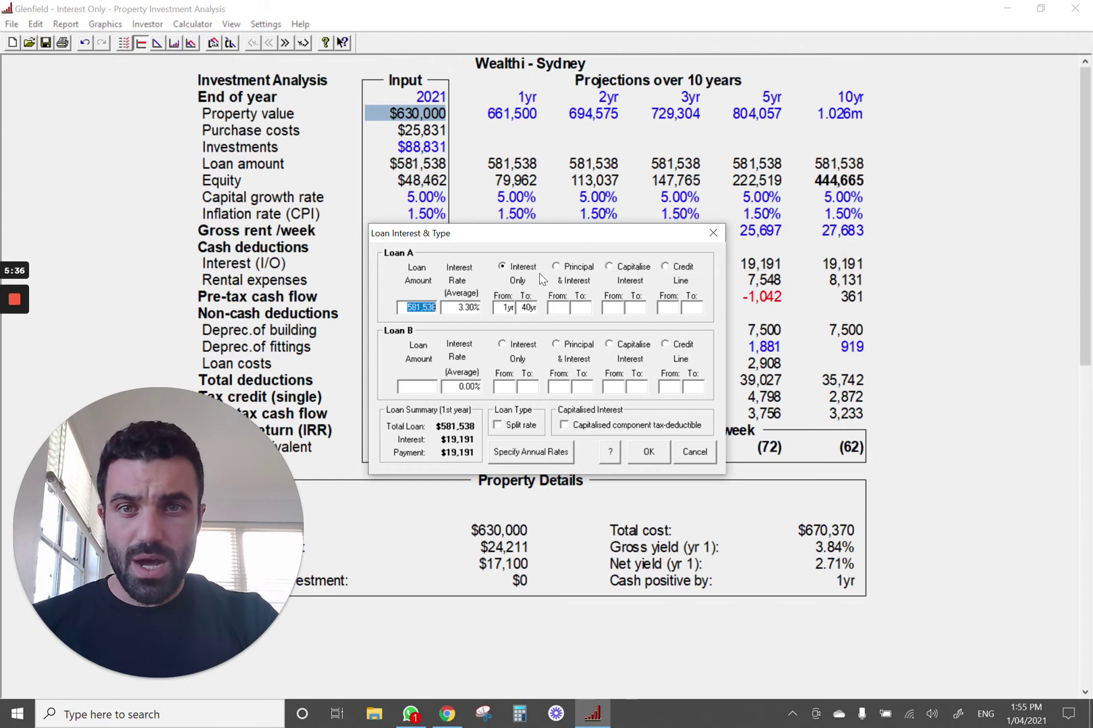
{"action": "left_click", "coordinate": [558, 270]}
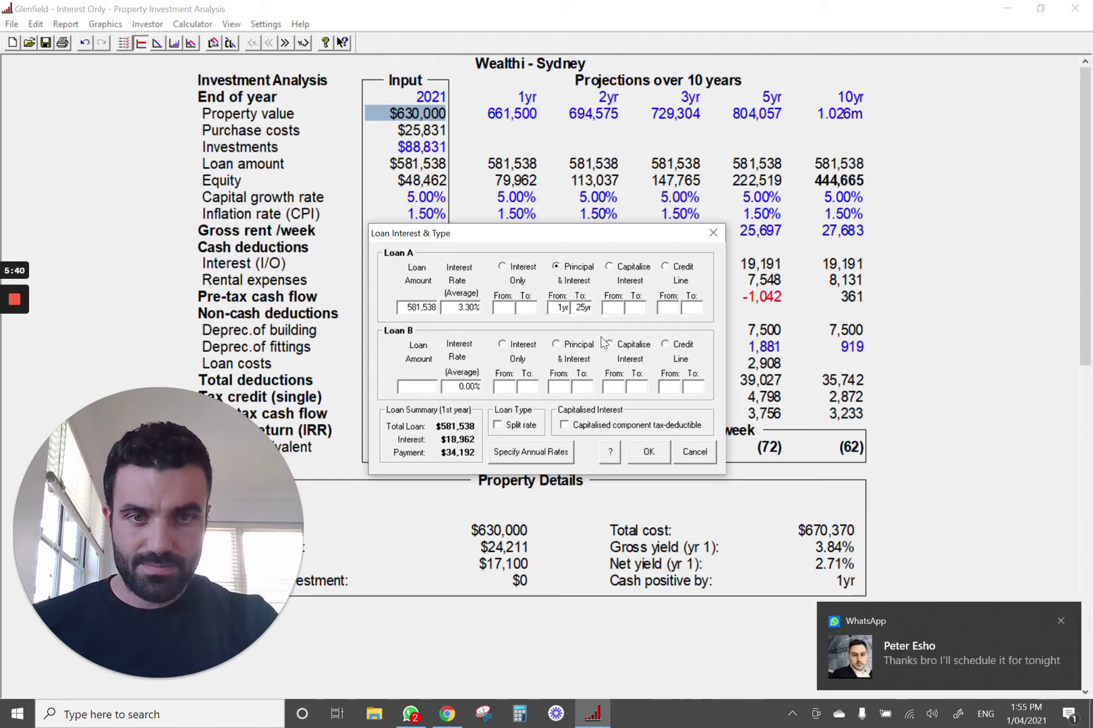
{"action": "double_click", "coordinate": [582, 307]}
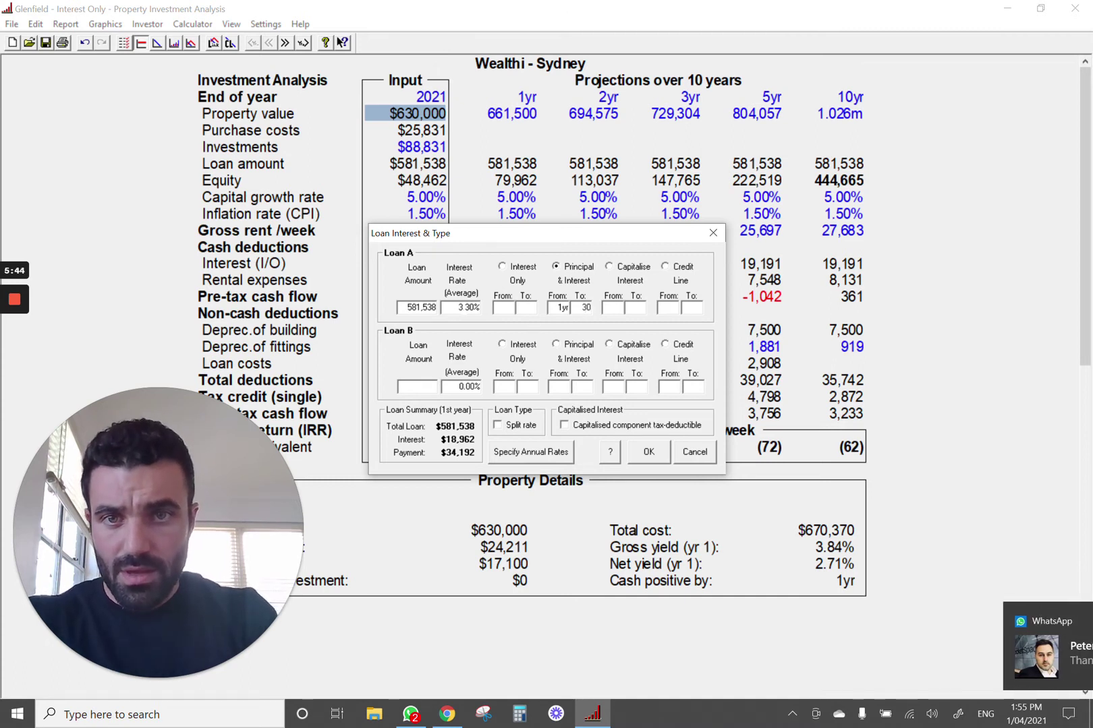
{"action": "double_click", "coordinate": [466, 307]}
{"action": "type", "text": "3"}
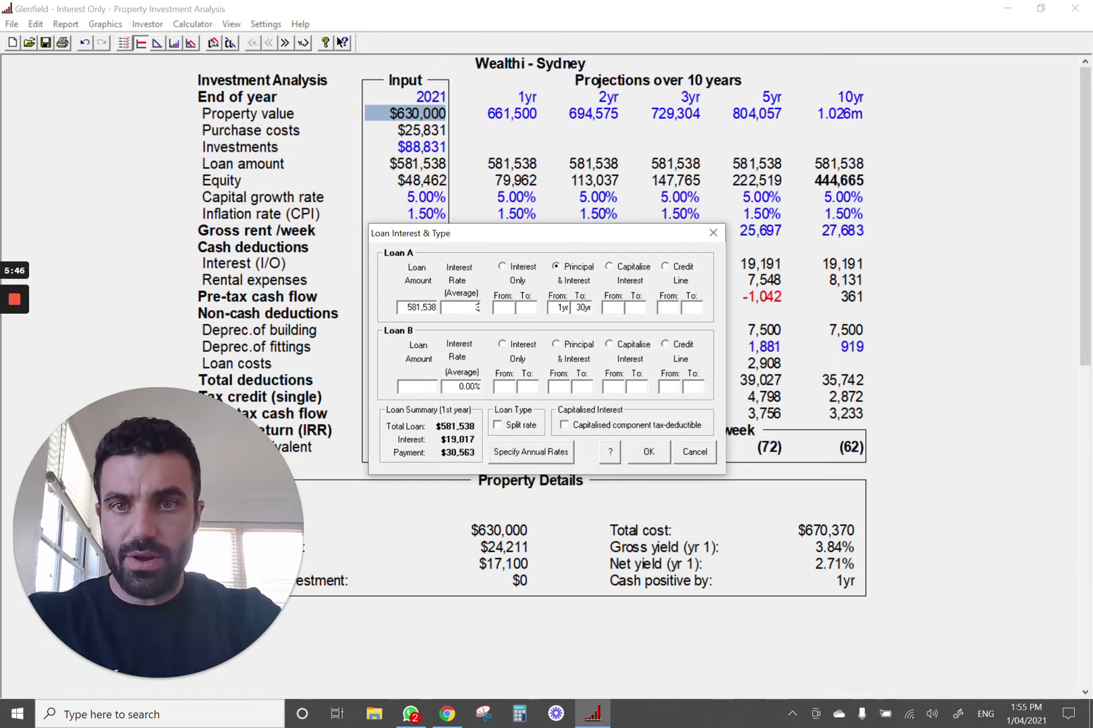
{"action": "left_click", "coordinate": [513, 308]}
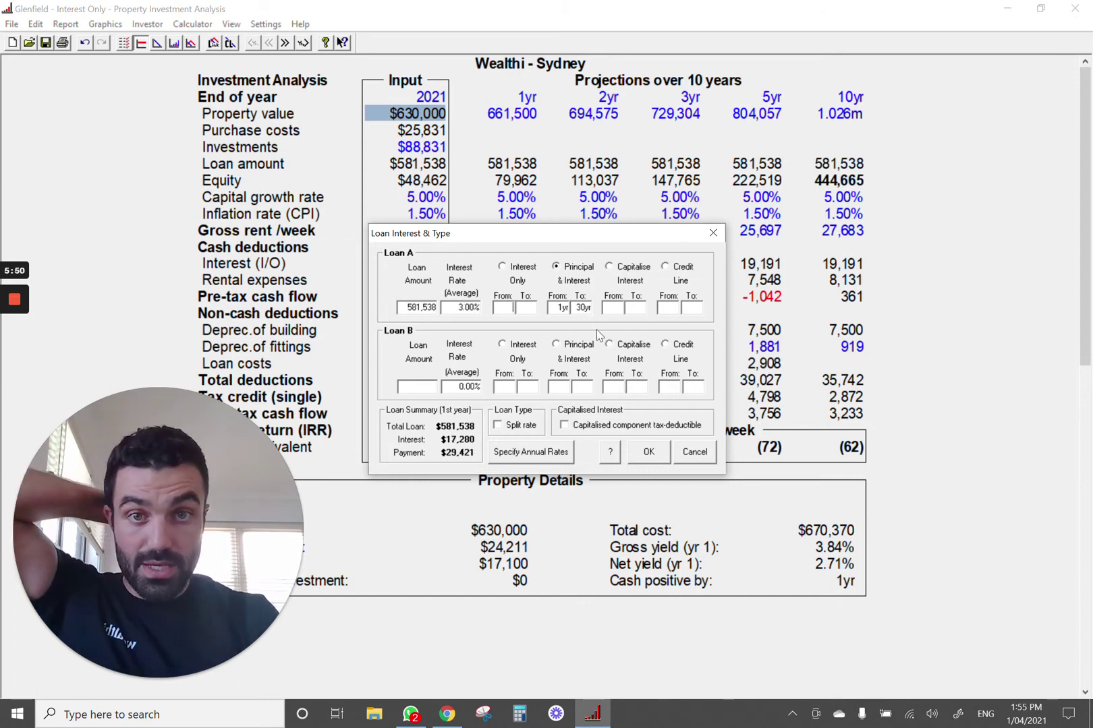
{"action": "left_click", "coordinate": [647, 453]}
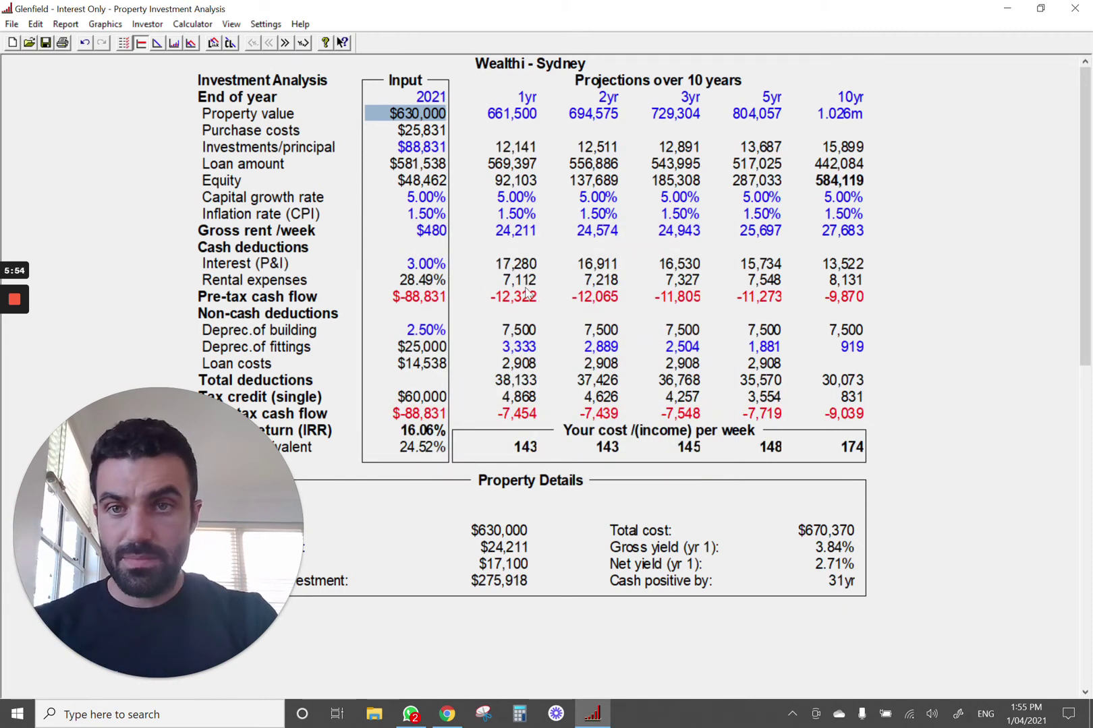
Step: Review the agent's commission rate and the rates, insurance, maintenance and body corporate amounts in the first-year rental expenses
{"action": "scroll", "coordinate": [438, 304], "scroll_direction": "down", "scroll_amount": 1}
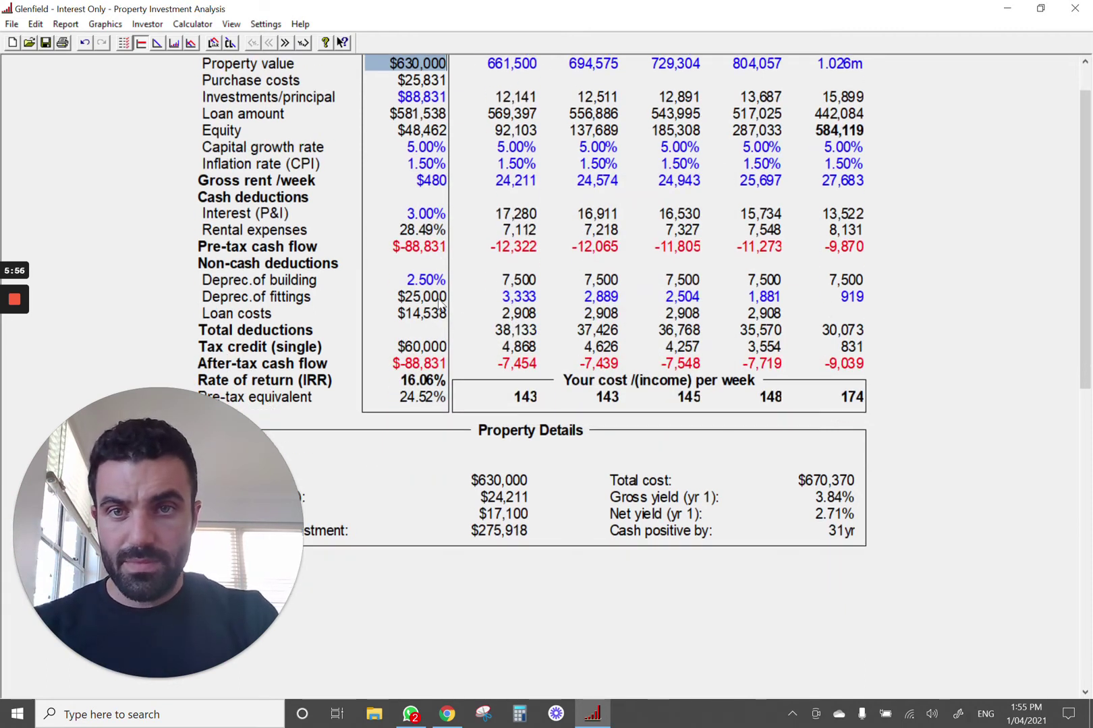
{"action": "scroll", "coordinate": [438, 304], "scroll_direction": "up", "scroll_amount": 1}
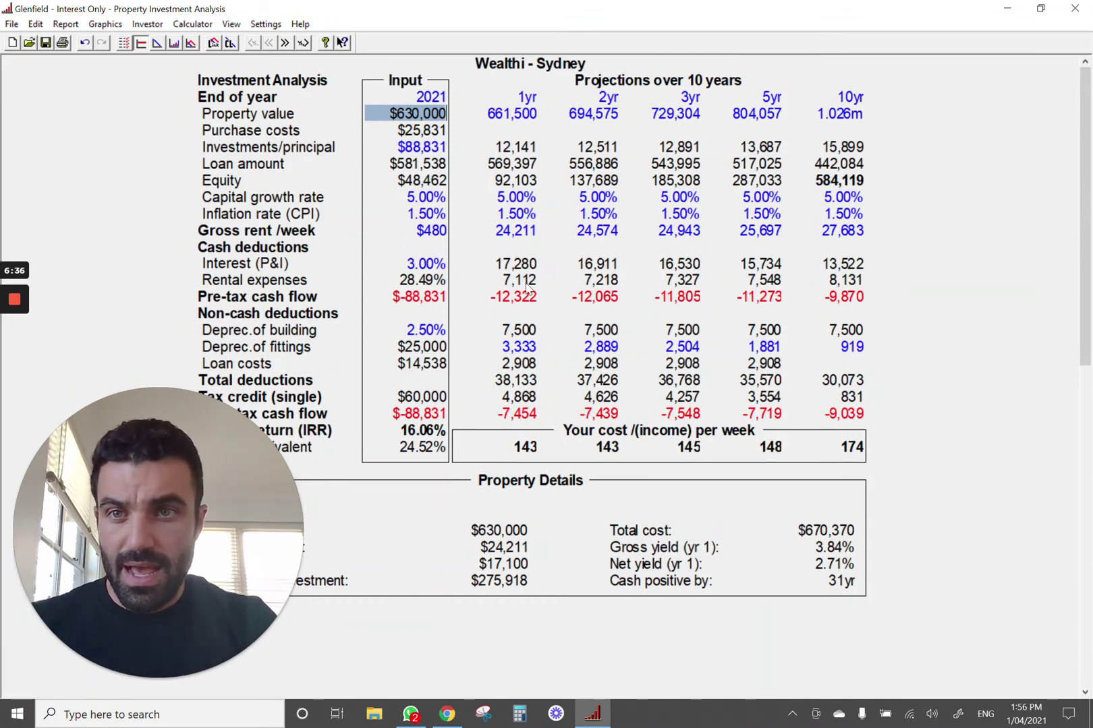
{"action": "left_click", "coordinate": [299, 282]}
{"action": "left_click", "coordinate": [495, 267]}
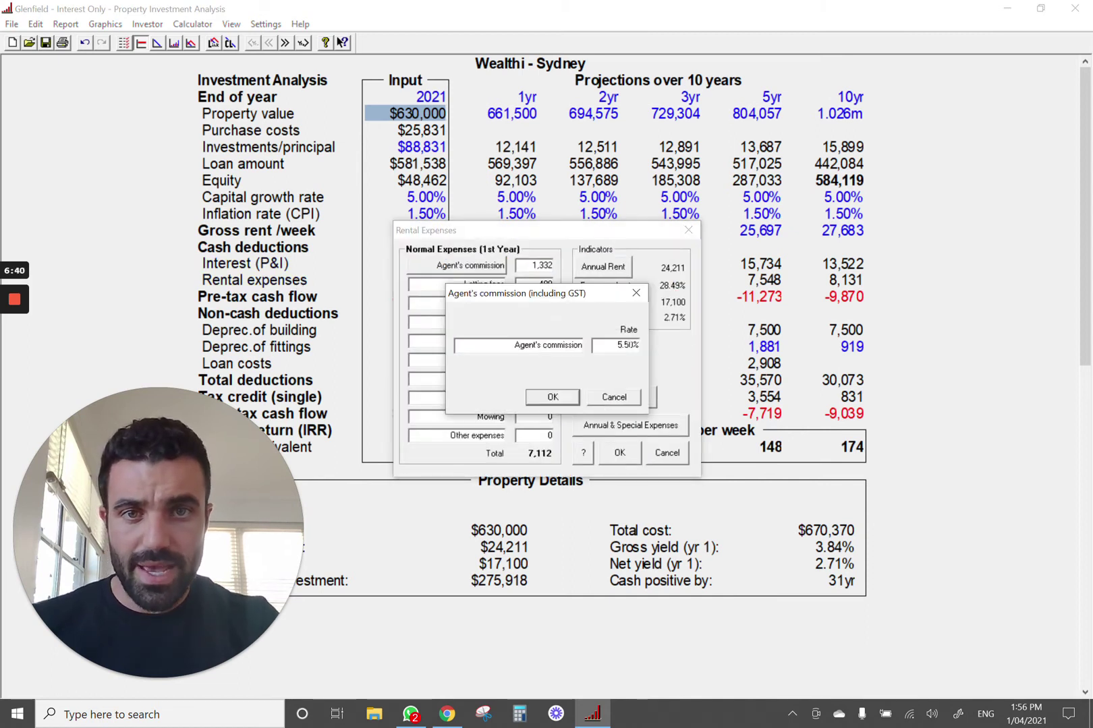
{"action": "left_click", "coordinate": [574, 396]}
{"action": "key", "text": "Tab"}
{"action": "key", "text": "Tab"}
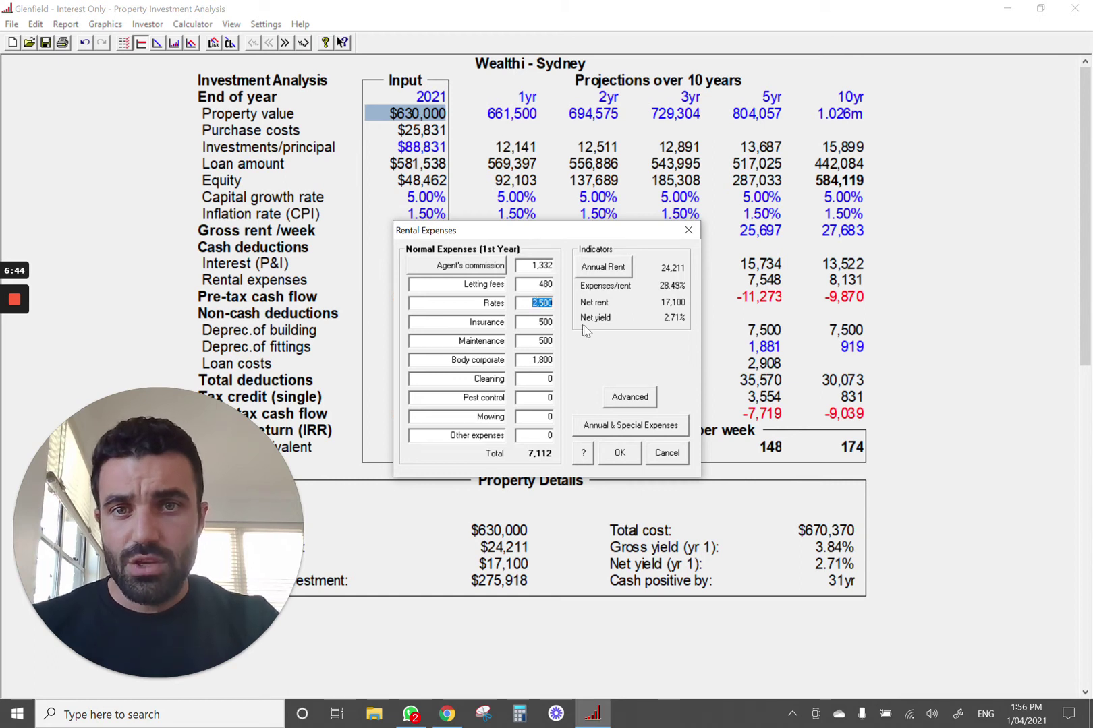
{"action": "key", "text": "Tab"}
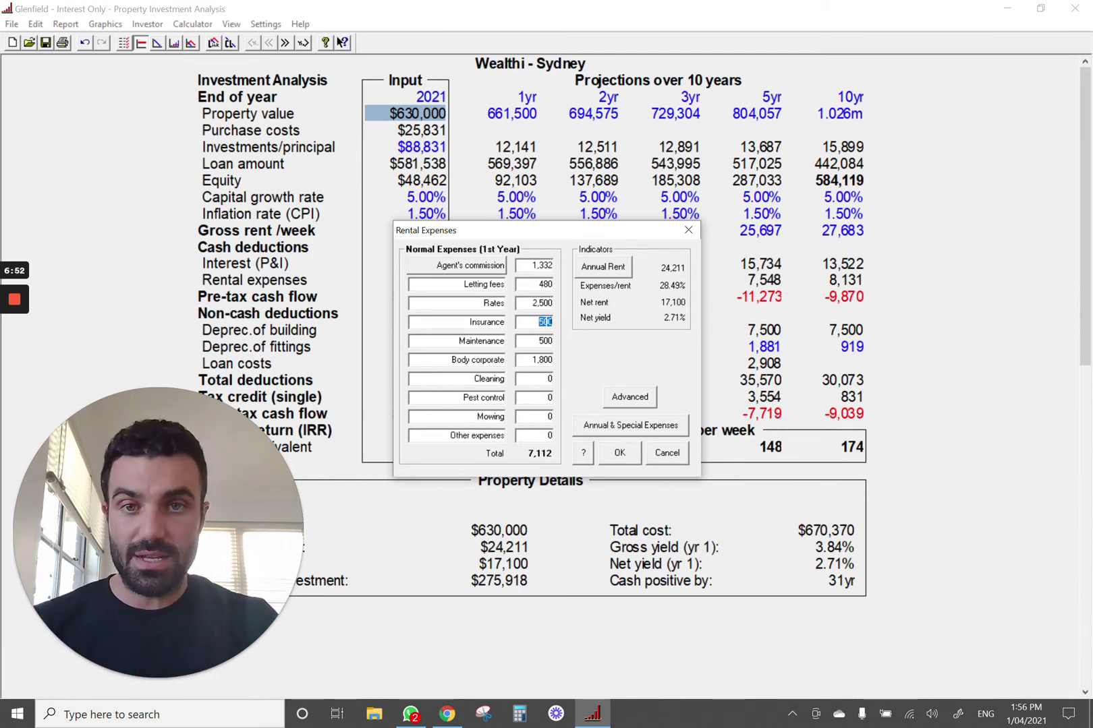
{"action": "key", "text": "Tab"}
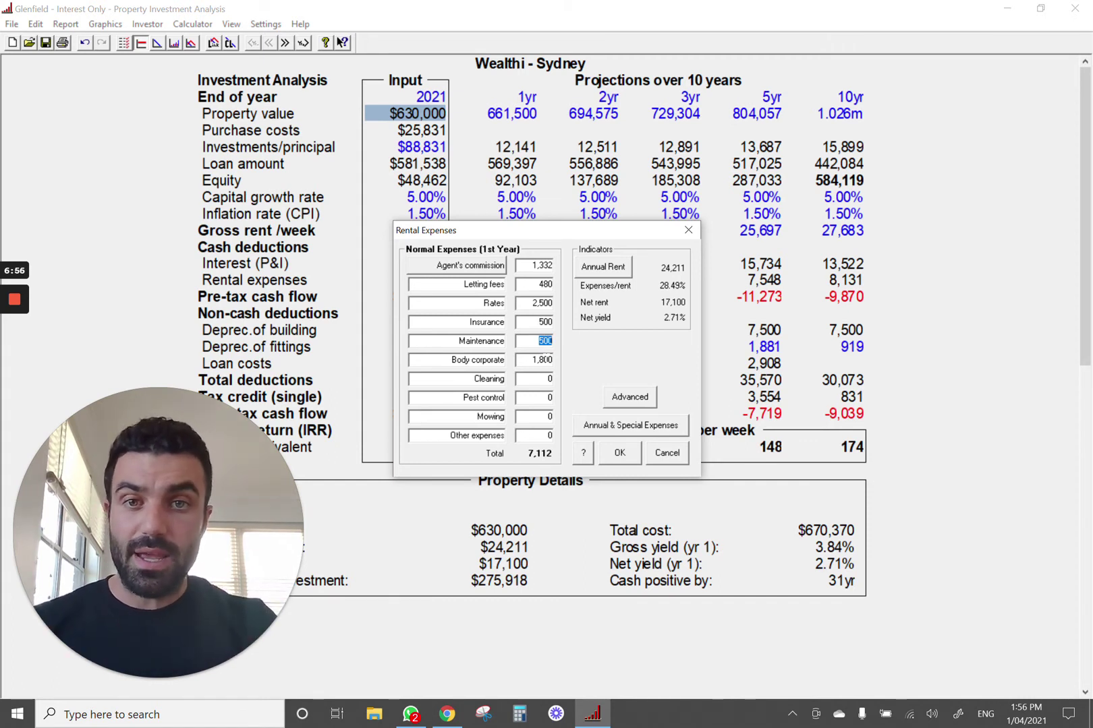
{"action": "key", "text": "Tab"}
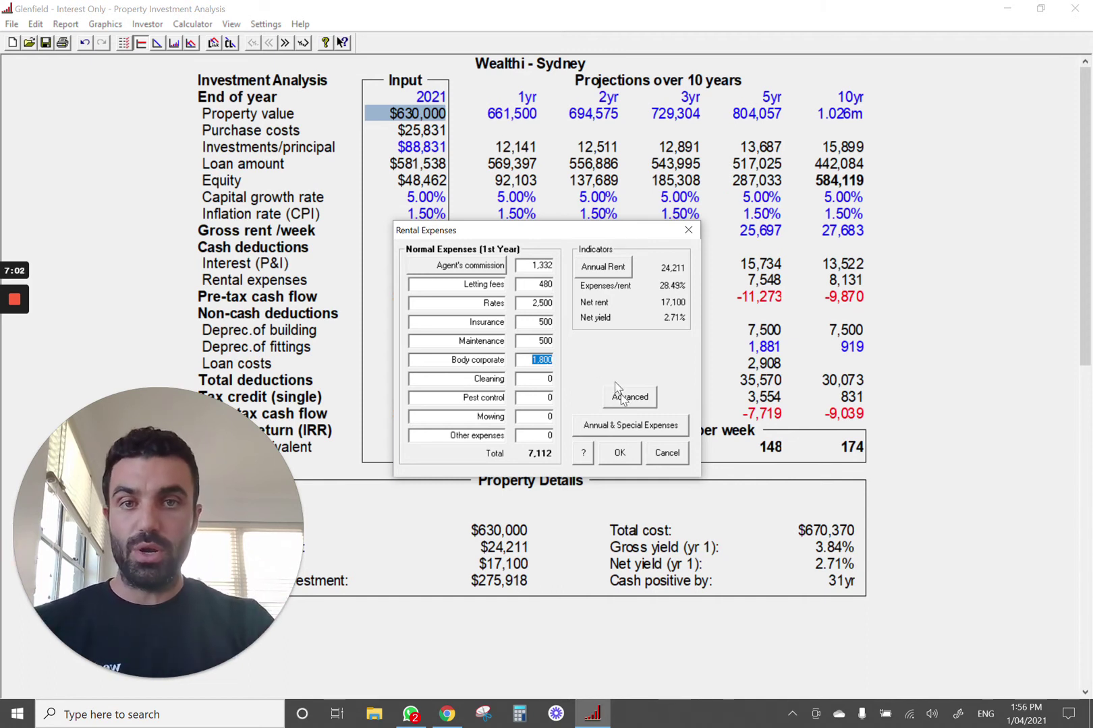
{"action": "left_click", "coordinate": [619, 453]}
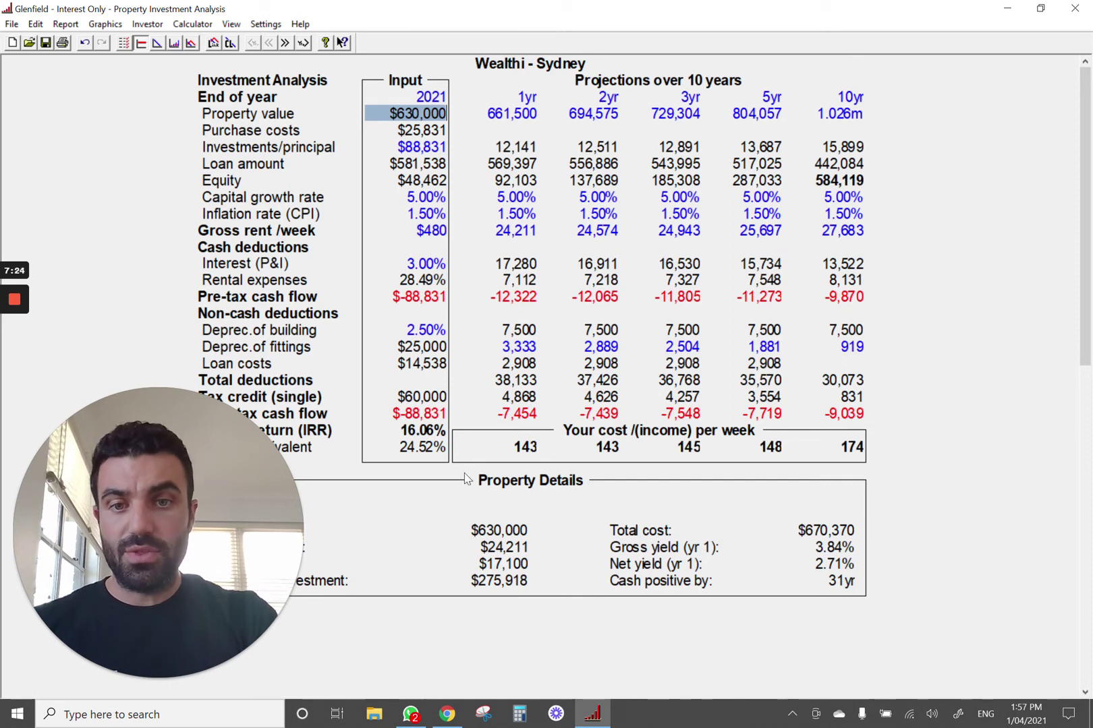
Step: Work out the monthly pre-tax cash flow for year 1 in Calculator as 12322 ÷ 12, and close Calculator
{"action": "left_click", "coordinate": [519, 715]}
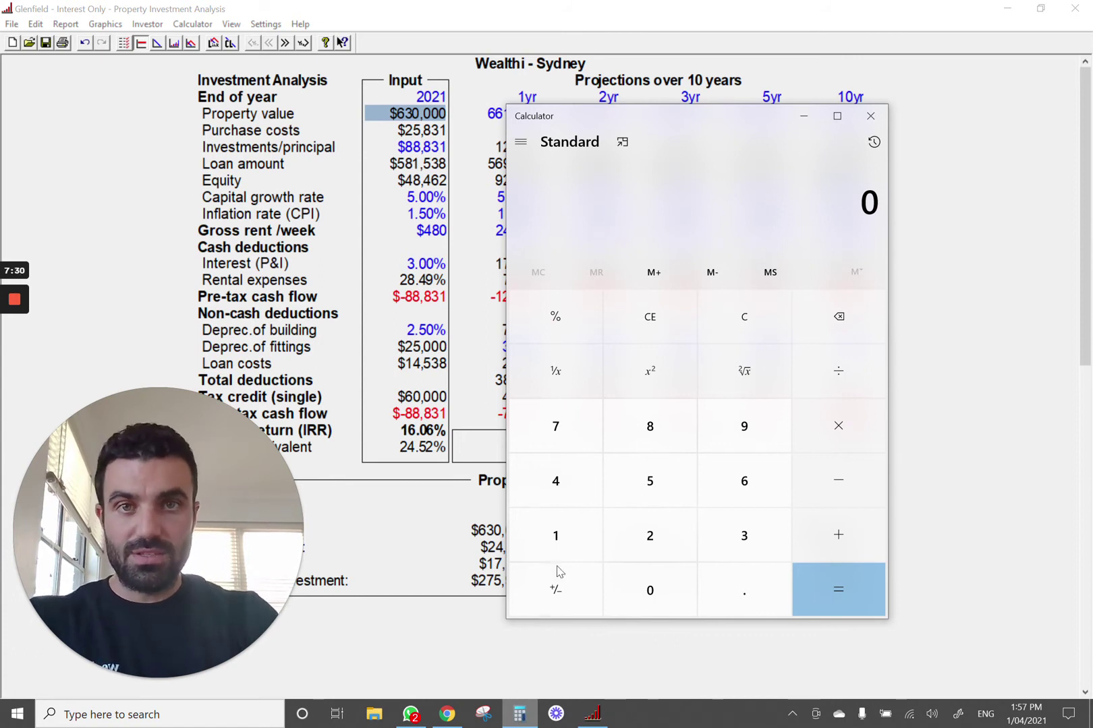
{"action": "left_click_drag", "start_coordinate": [722, 121], "coordinate": [902, 104]}
{"action": "type", "text": "12322/12"}
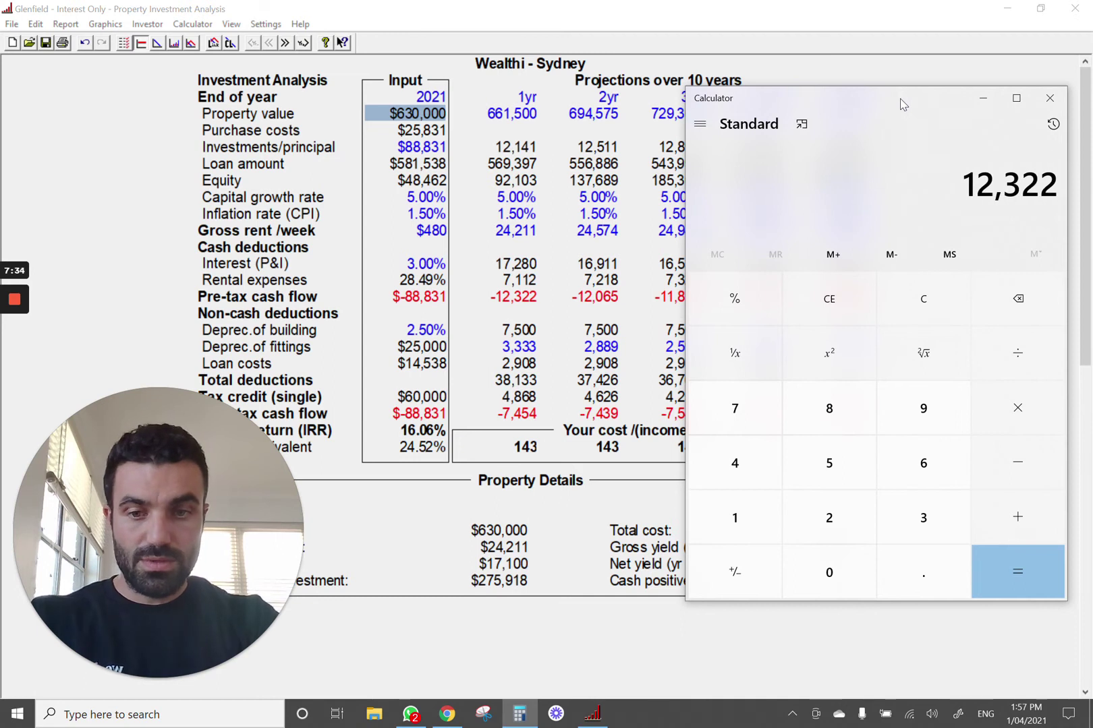
{"action": "key", "text": "Return"}
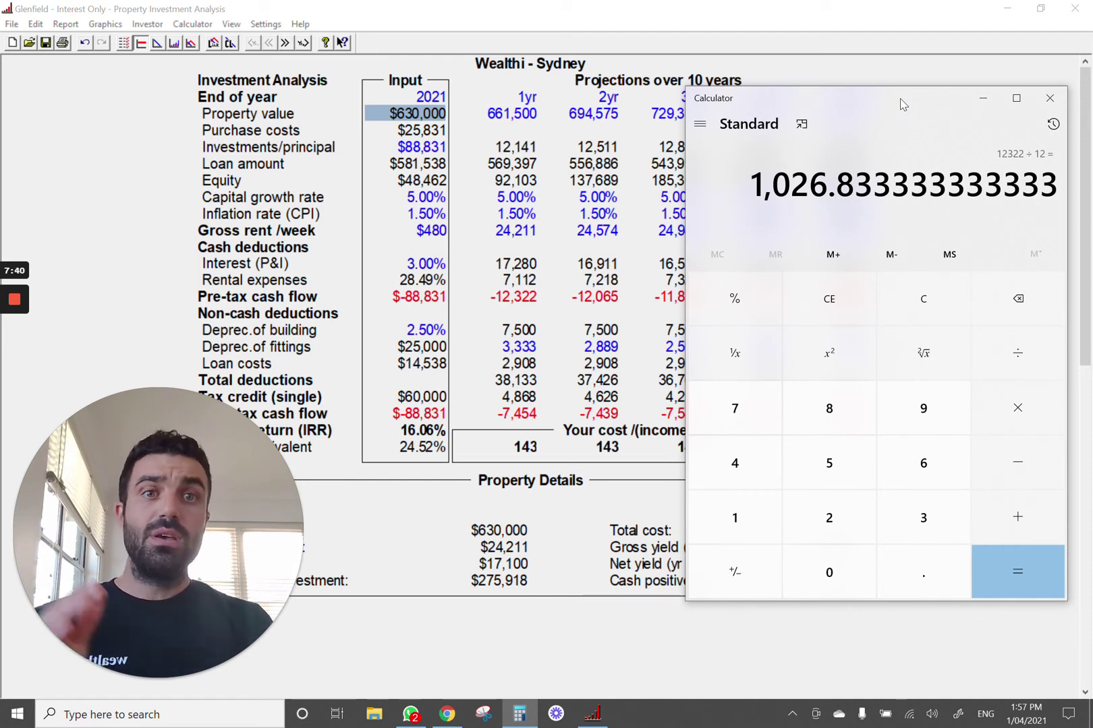
{"action": "left_click", "coordinate": [1050, 97]}
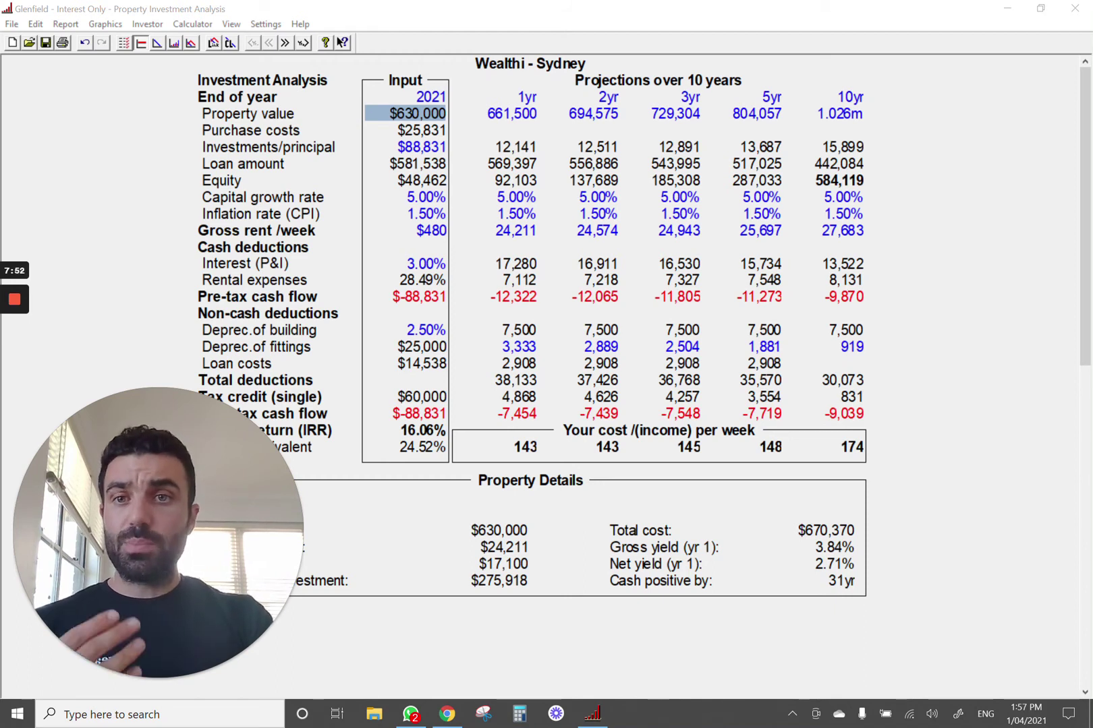
Step: Review the building depreciation costs and rate, and the itemised depreciation schedule for the fittings
{"action": "double_click", "coordinate": [308, 332]}
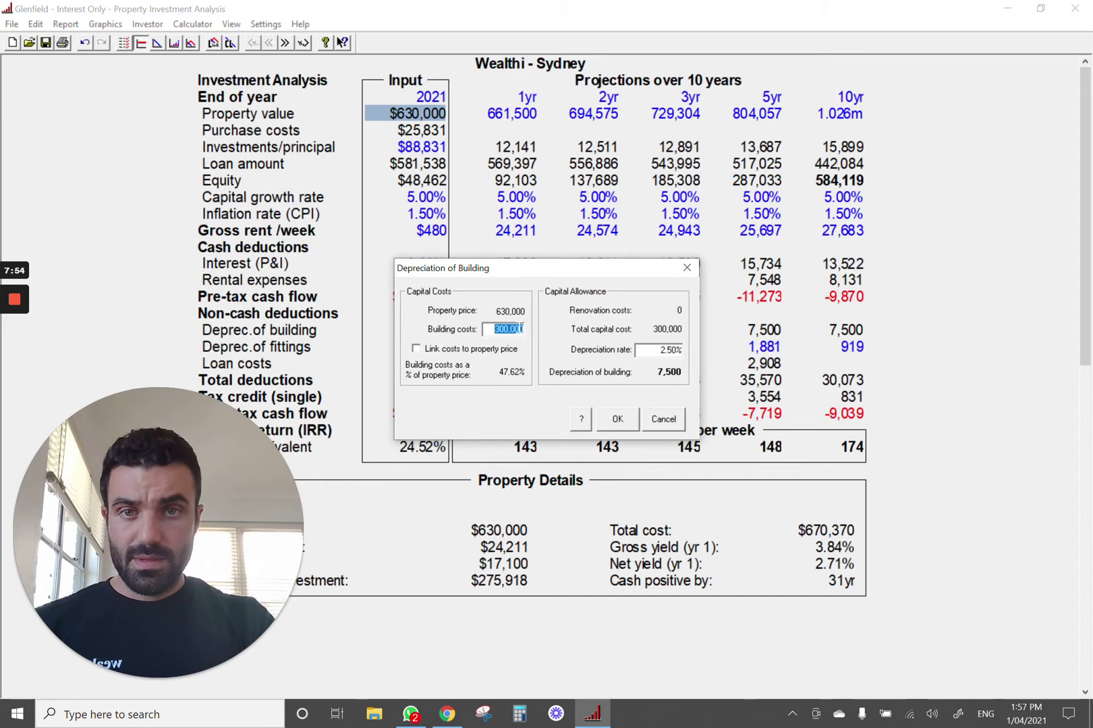
{"action": "left_click", "coordinate": [620, 418]}
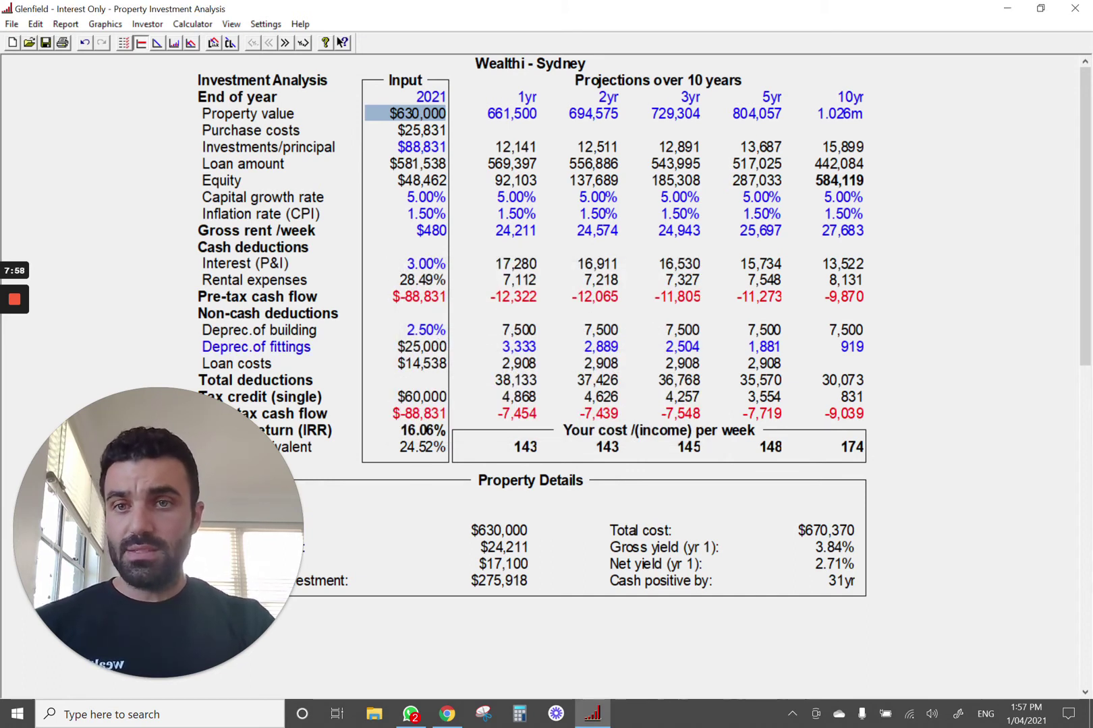
{"action": "double_click", "coordinate": [295, 349]}
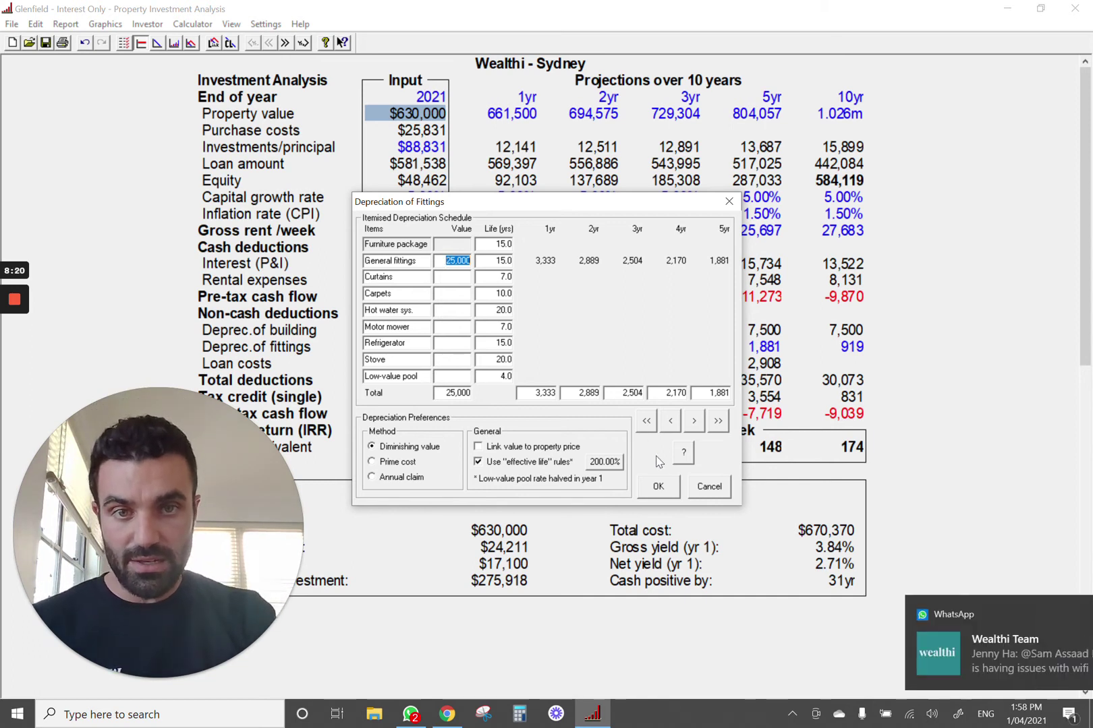
{"action": "left_click", "coordinate": [657, 487]}
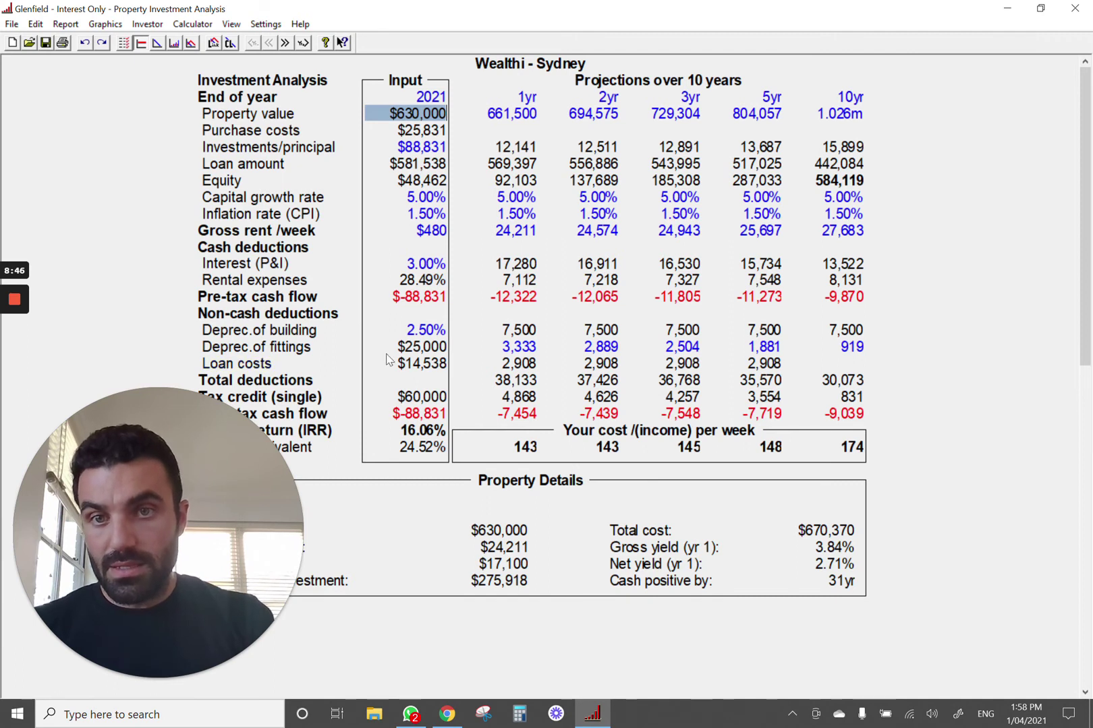
Step: Review the loan cost components with their write-off period, and the yearly breakdown of total tax deductions
{"action": "left_click", "coordinate": [239, 368]}
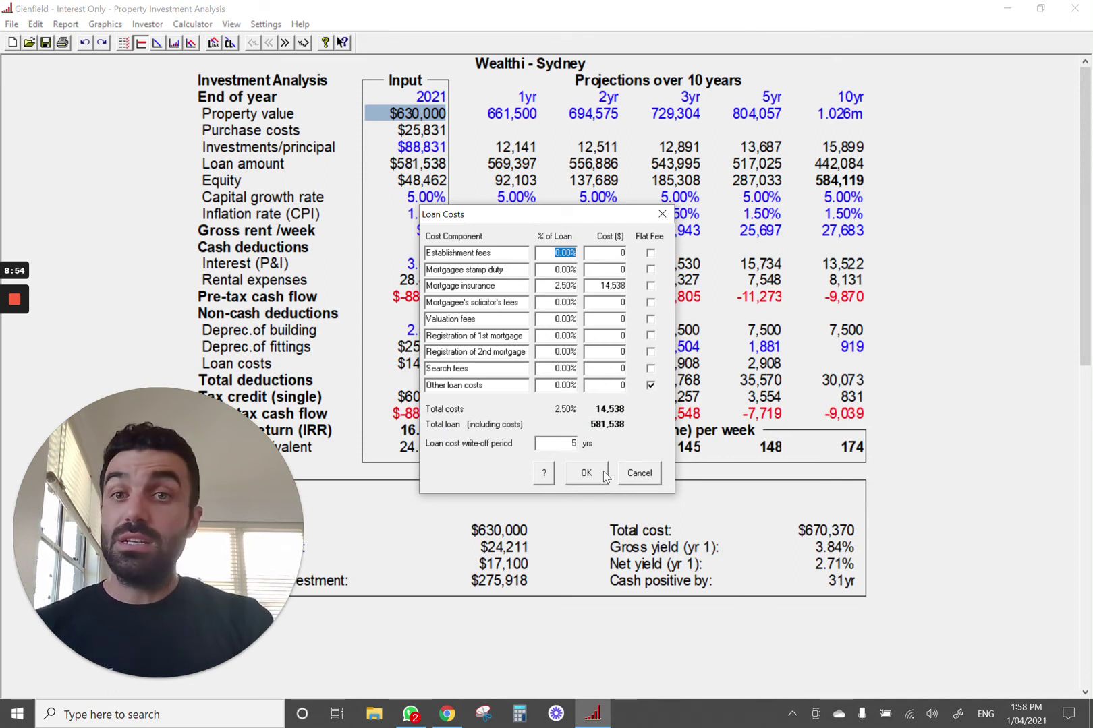
{"action": "left_click", "coordinate": [663, 215]}
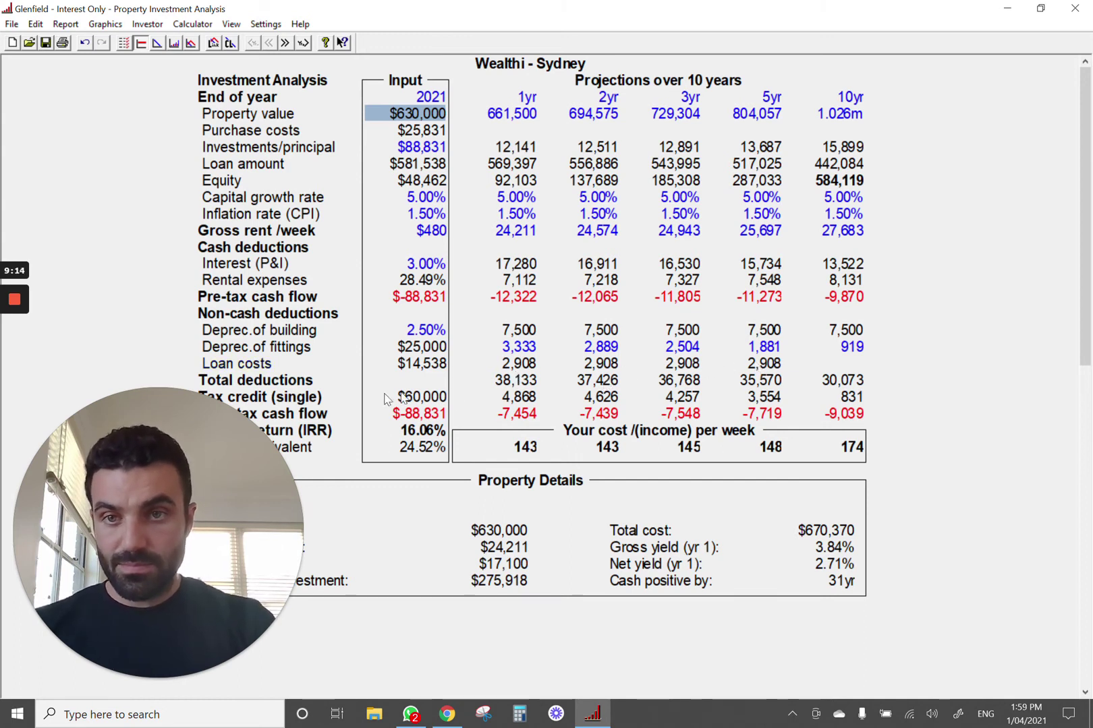
{"action": "left_click", "coordinate": [516, 380]}
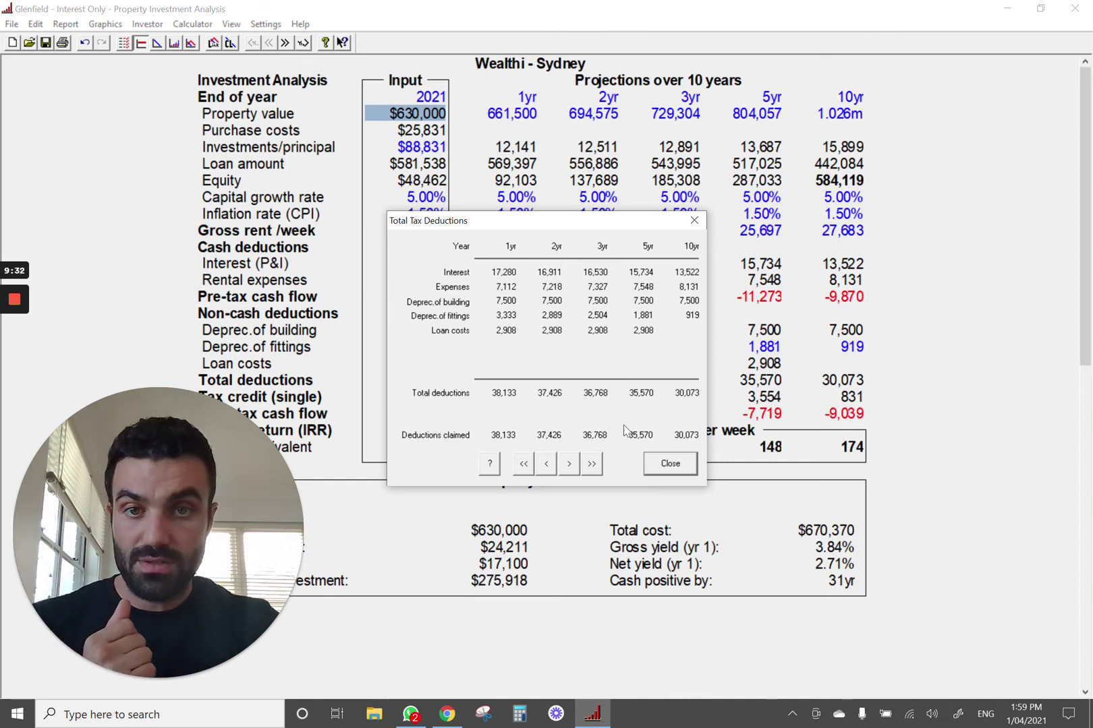
{"action": "left_click", "coordinate": [687, 461]}
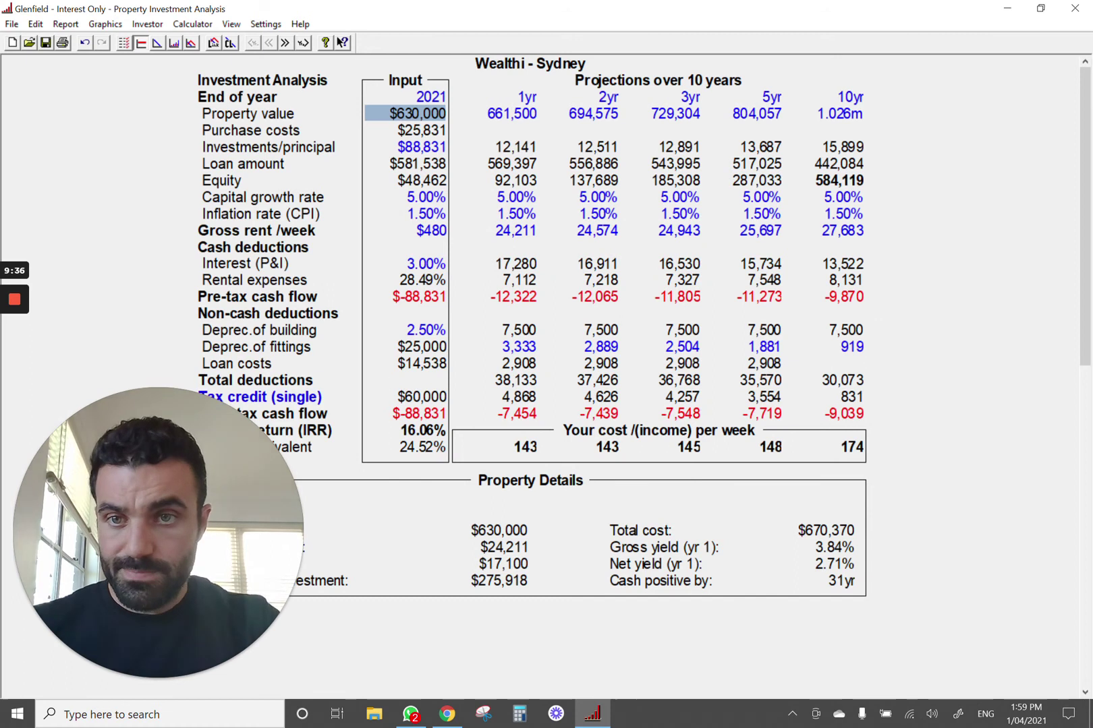
Step: Set the investor's year 1 taxable income in the tax credit settings to 100,000
{"action": "left_click", "coordinate": [424, 397]}
{"action": "double_click", "coordinate": [565, 380]}
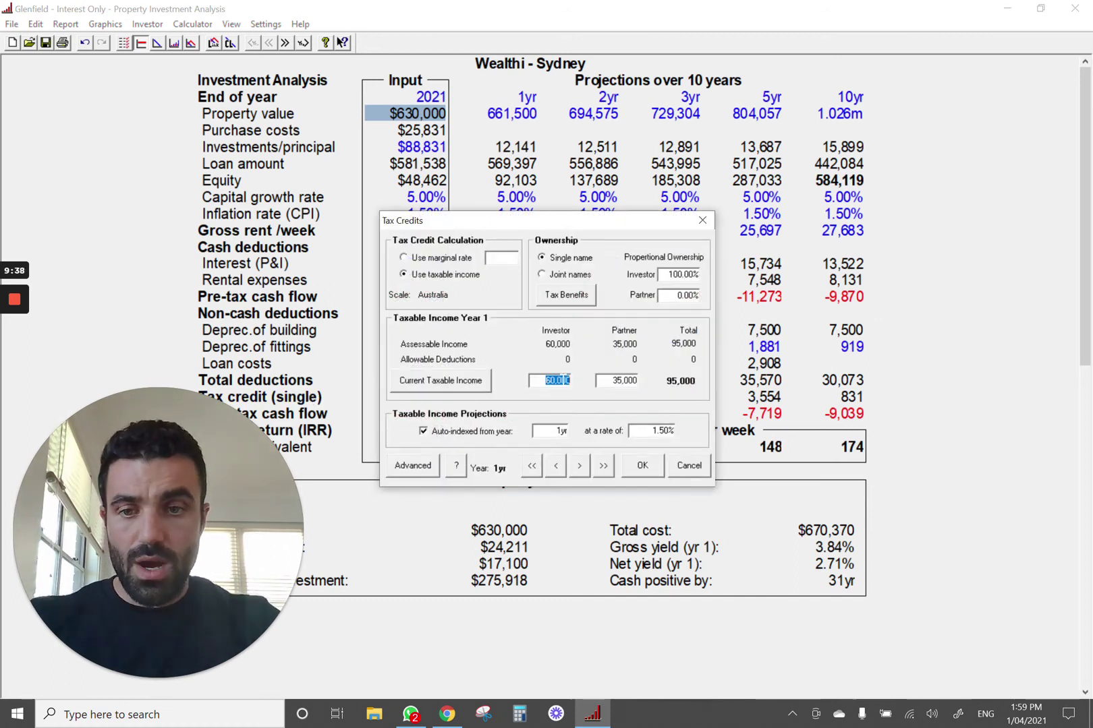
{"action": "type", "text": "1000"}
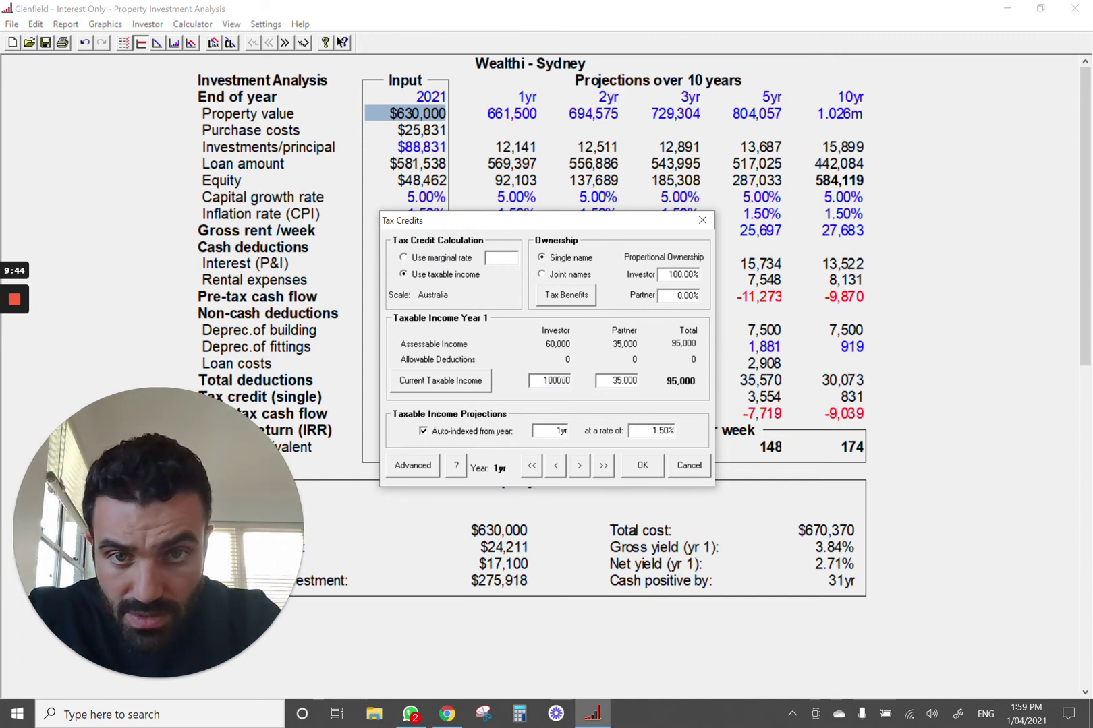
{"action": "left_click_drag", "start_coordinate": [562, 381], "coordinate": [584, 389]}
{"action": "left_click", "coordinate": [625, 467]}
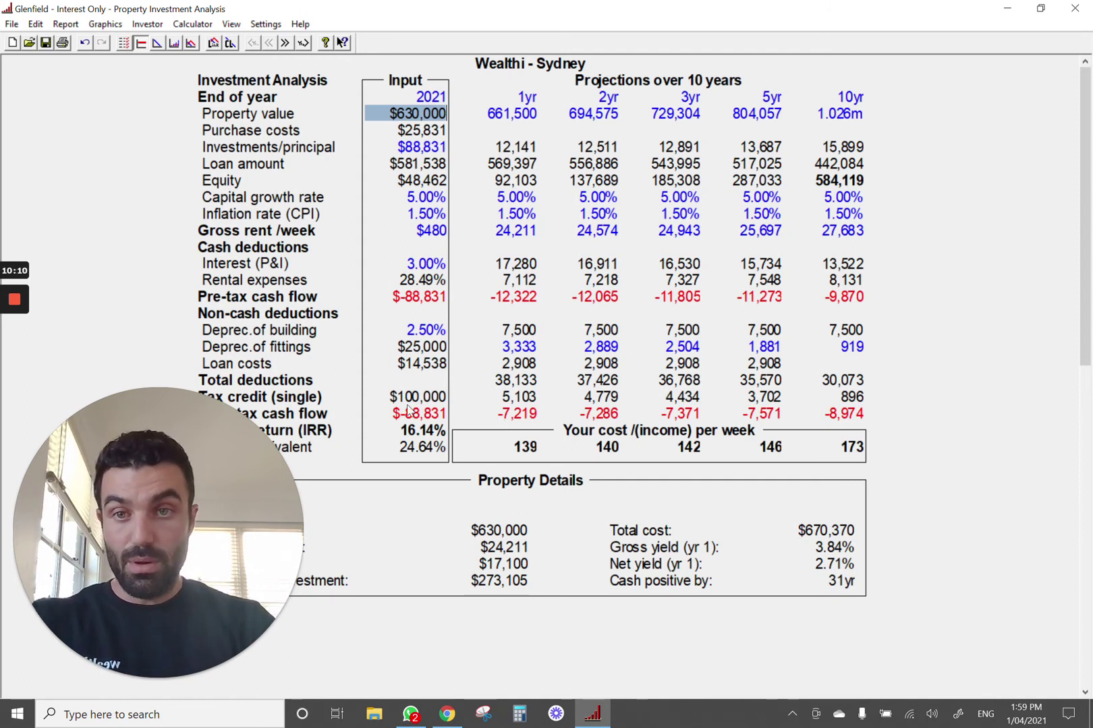
{"action": "left_click_drag", "start_coordinate": [236, 441], "coordinate": [243, 533]}
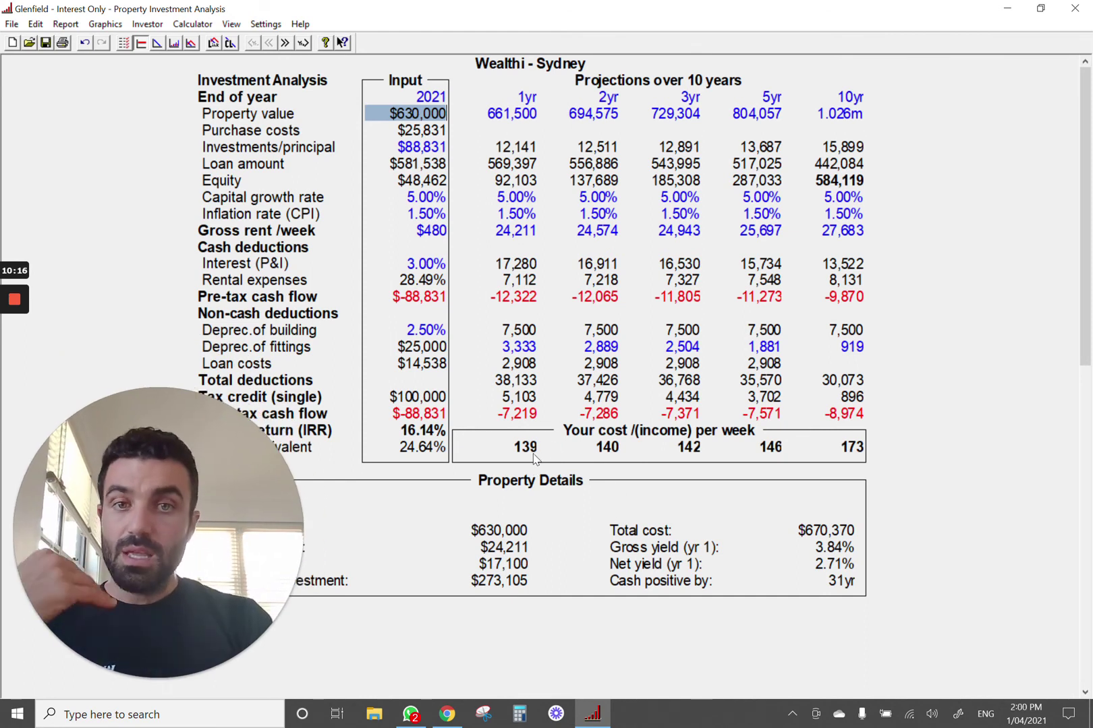
Step: Change Loan A to interest only at a 3.3% interest rate
{"action": "left_click", "coordinate": [244, 263]}
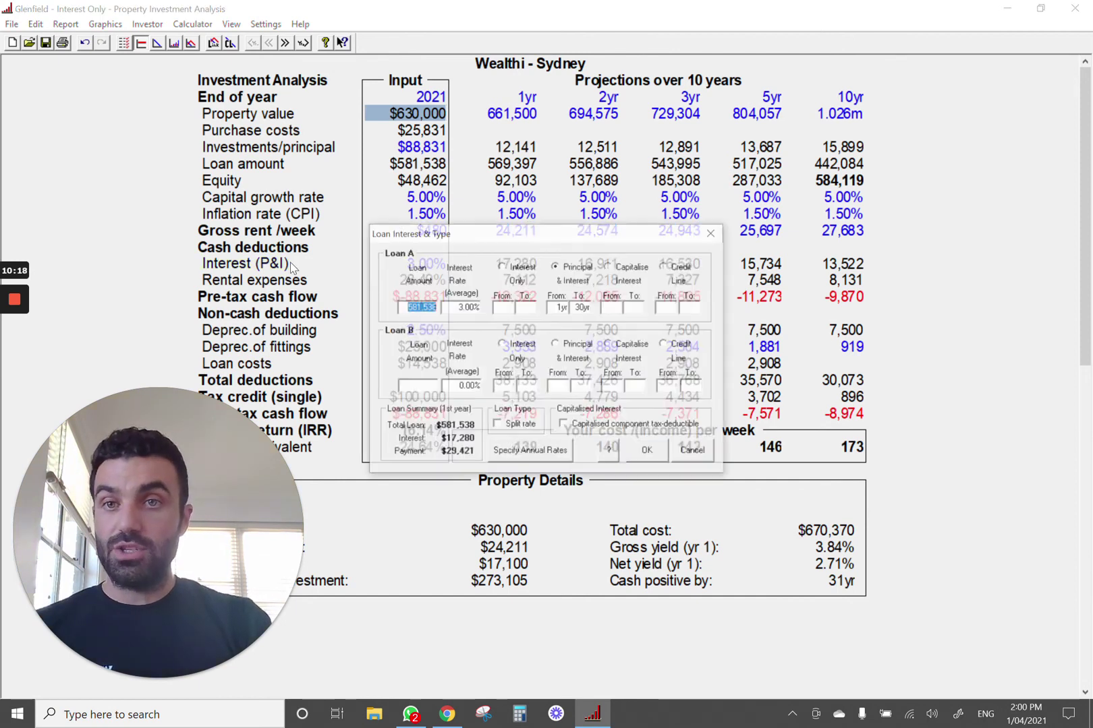
{"action": "left_click", "coordinate": [502, 267]}
{"action": "double_click", "coordinate": [466, 308]}
{"action": "type", "text": "3.3"}
{"action": "key", "text": "Return"}
{"action": "left_click", "coordinate": [648, 453]}
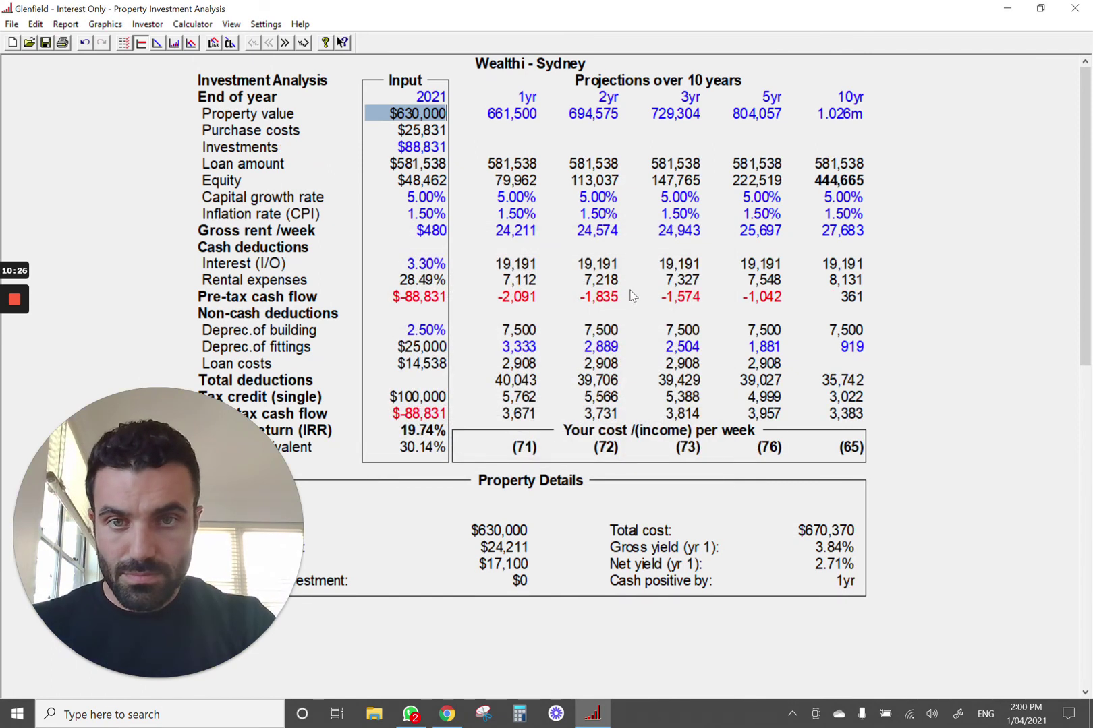